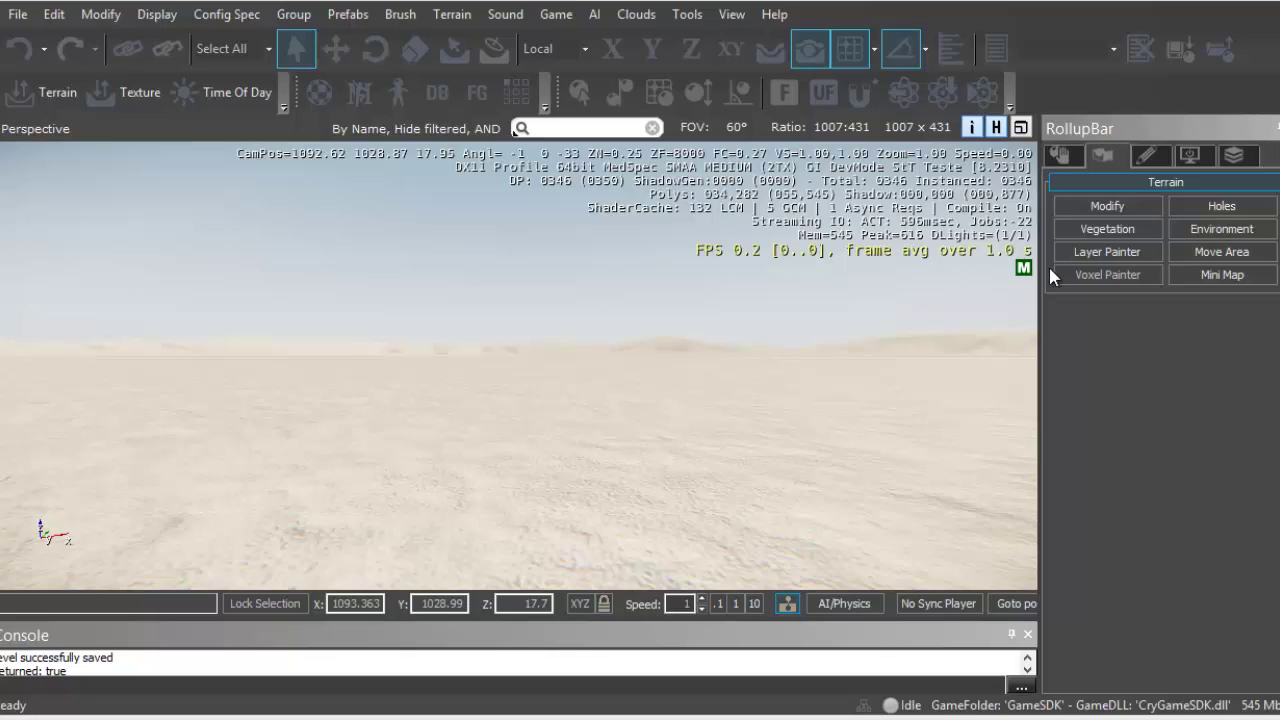
- List the placeable entity objects and expand the Elevators category
{"action": "left_click", "coordinate": [1061, 155]}
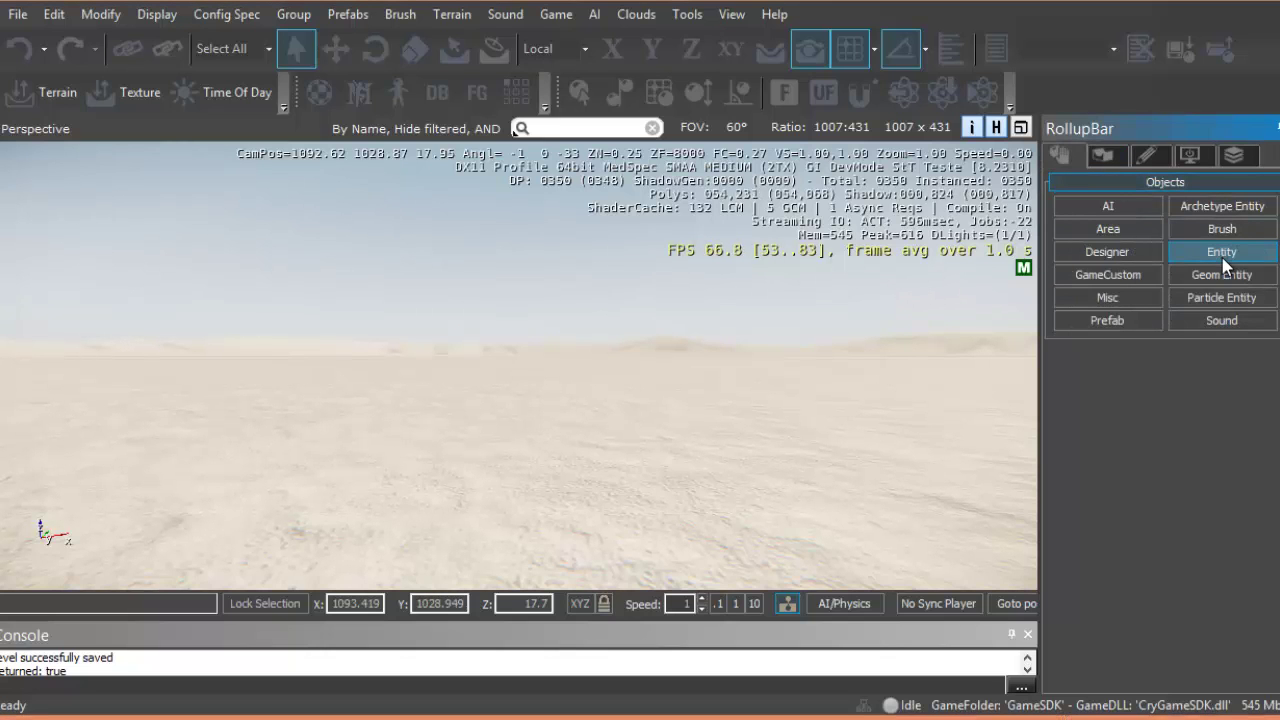
{"action": "right_click_drag", "start_coordinate": [572, 413], "coordinate": [583, 413]}
{"action": "key", "text": "a"}
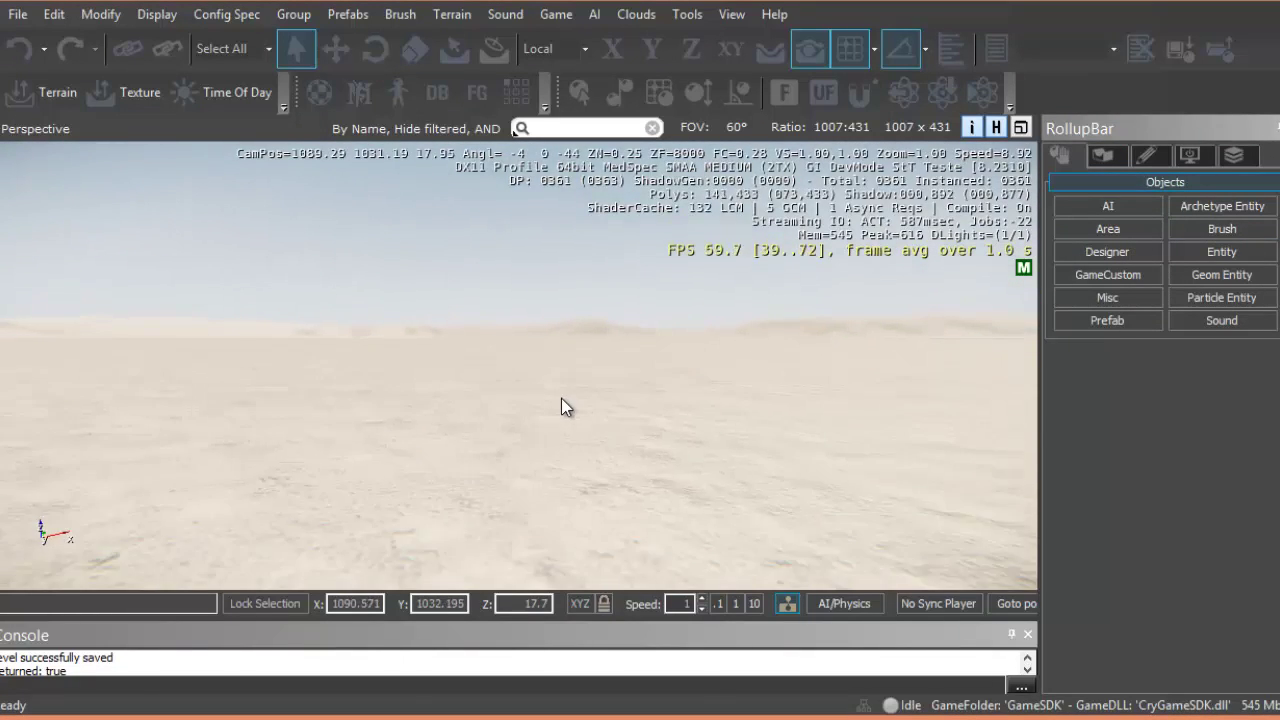
{"action": "right_click_drag", "start_coordinate": [545, 363], "coordinate": [546, 359]}
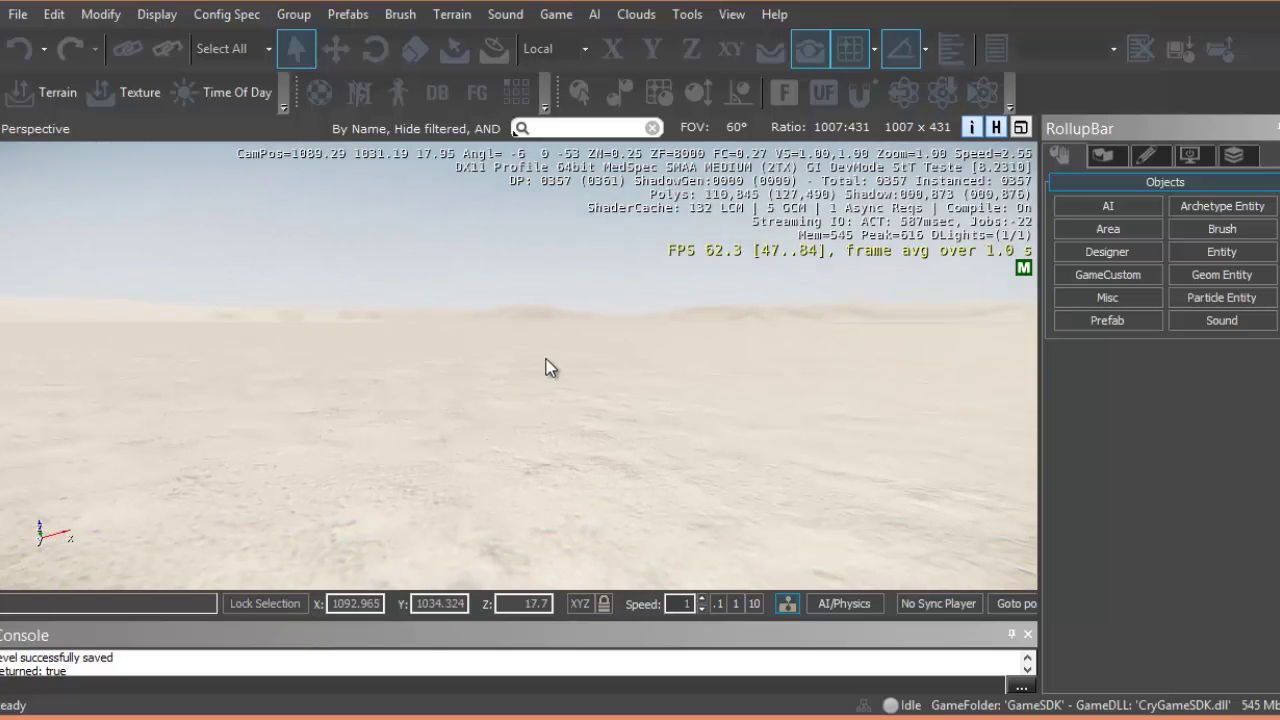
{"action": "left_click", "coordinate": [1222, 252]}
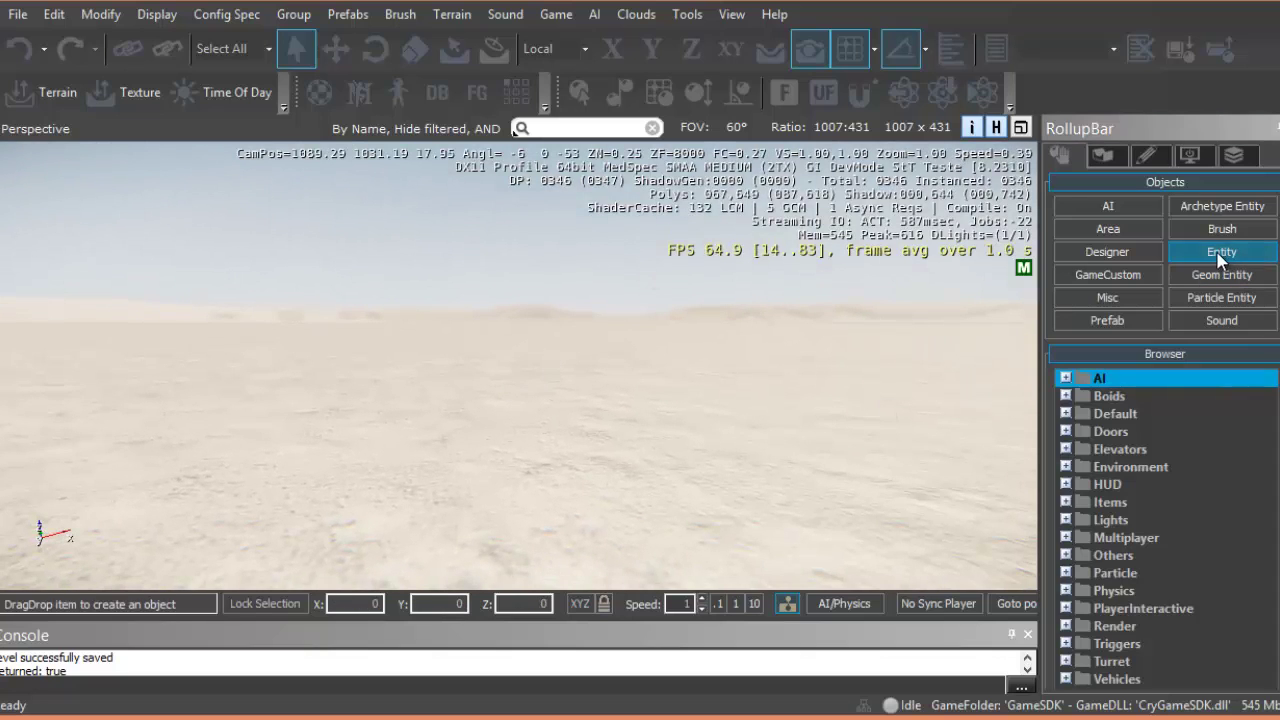
{"action": "left_click", "coordinate": [1098, 451]}
{"action": "left_click", "coordinate": [1068, 447]}
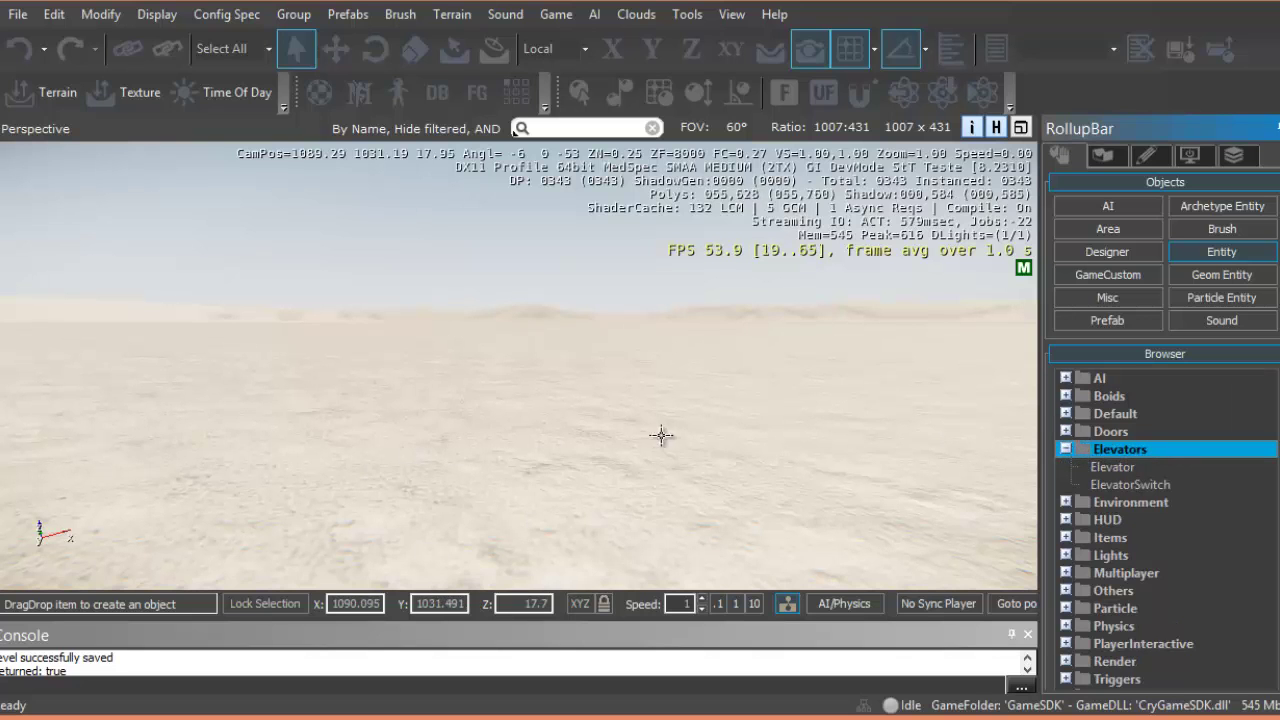
- Place an Elevator entity on the open desert terrain
{"action": "right_click_drag", "start_coordinate": [660, 435], "coordinate": [662, 436]}
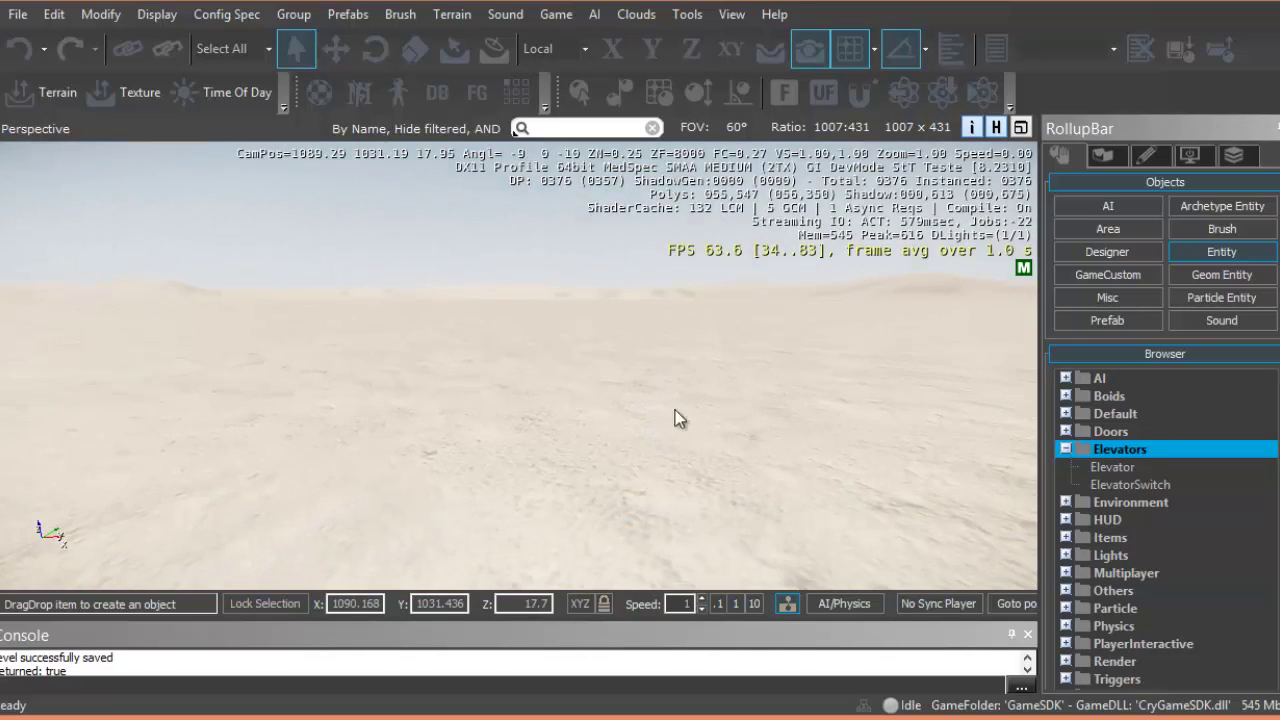
{"action": "middle_click_drag", "start_coordinate": [677, 412], "coordinate": [677, 404]}
{"action": "right_click_drag", "start_coordinate": [677, 404], "coordinate": [590, 355]}
{"action": "middle_click_drag", "start_coordinate": [582, 433], "coordinate": [582, 430]}
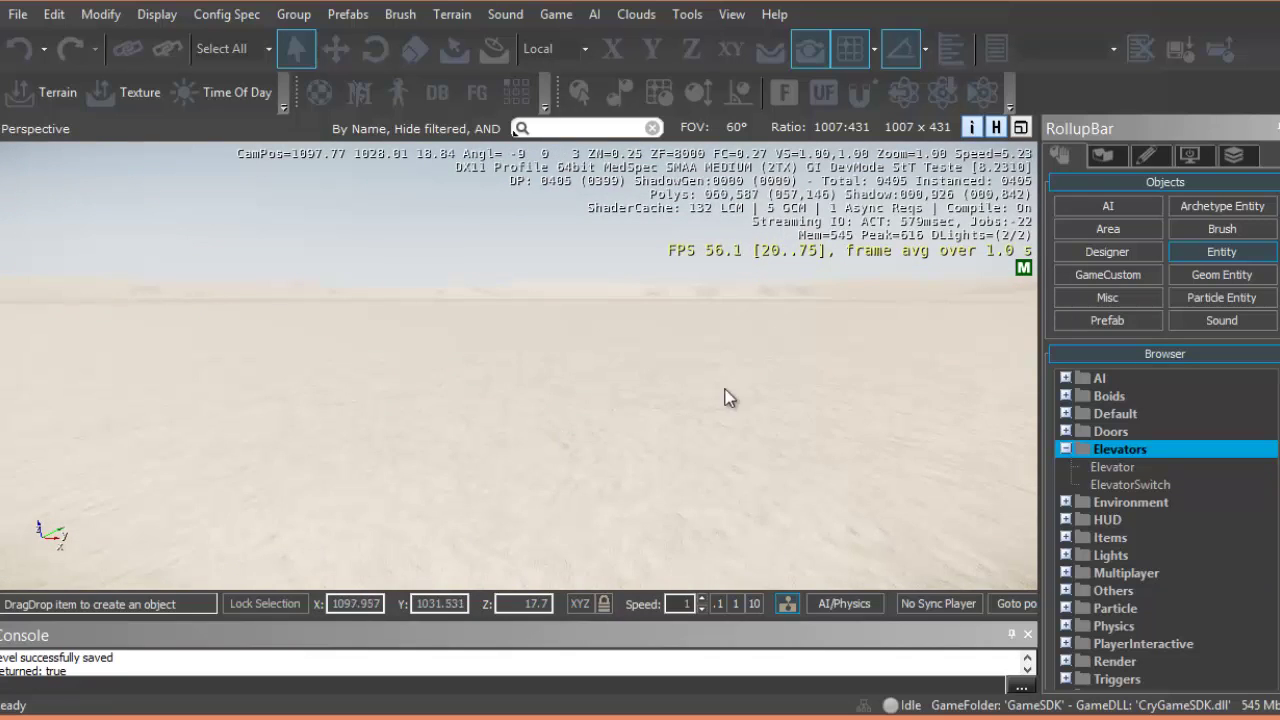
{"action": "right_click_drag", "start_coordinate": [647, 383], "coordinate": [642, 382]}
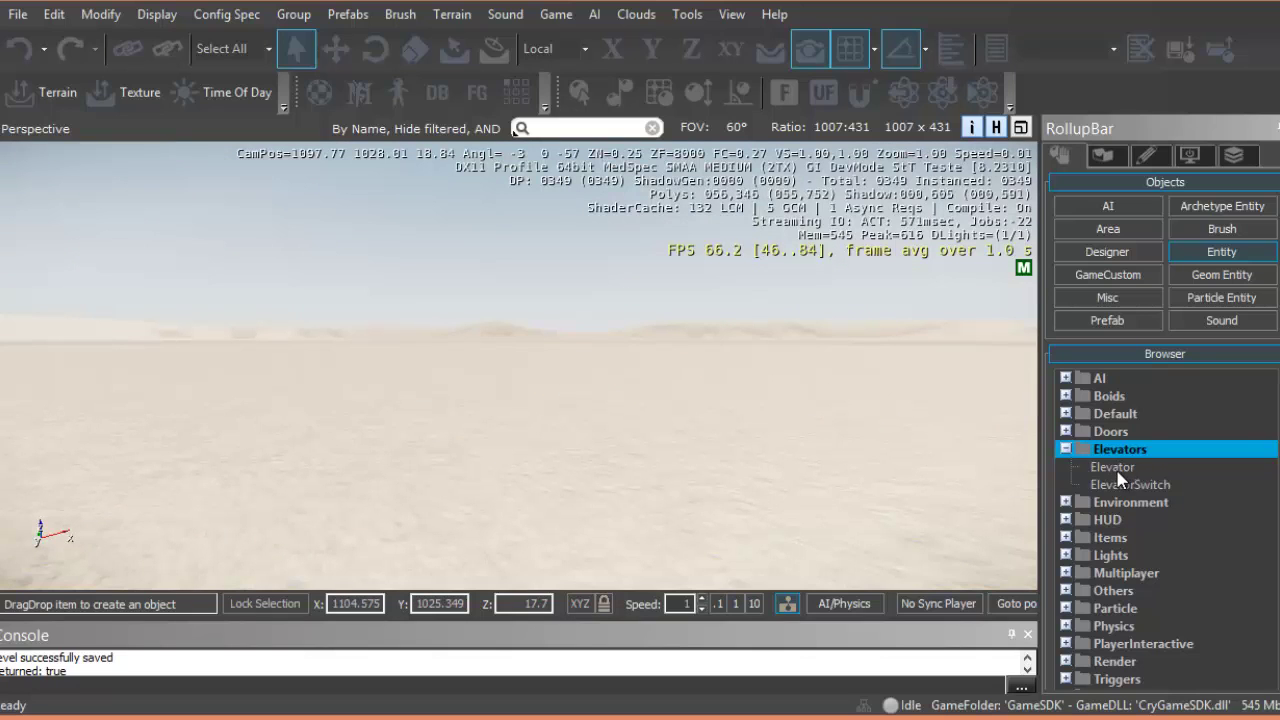
{"action": "left_click_drag", "start_coordinate": [1117, 473], "coordinate": [905, 484]}
{"action": "mouse_move", "coordinate": [594, 473]}
{"action": "left_mouse_down"}
{"action": "mouse_move", "coordinate": [612, 440]}
{"action": "mouse_move", "coordinate": [570, 472]}
{"action": "left_mouse_up"}
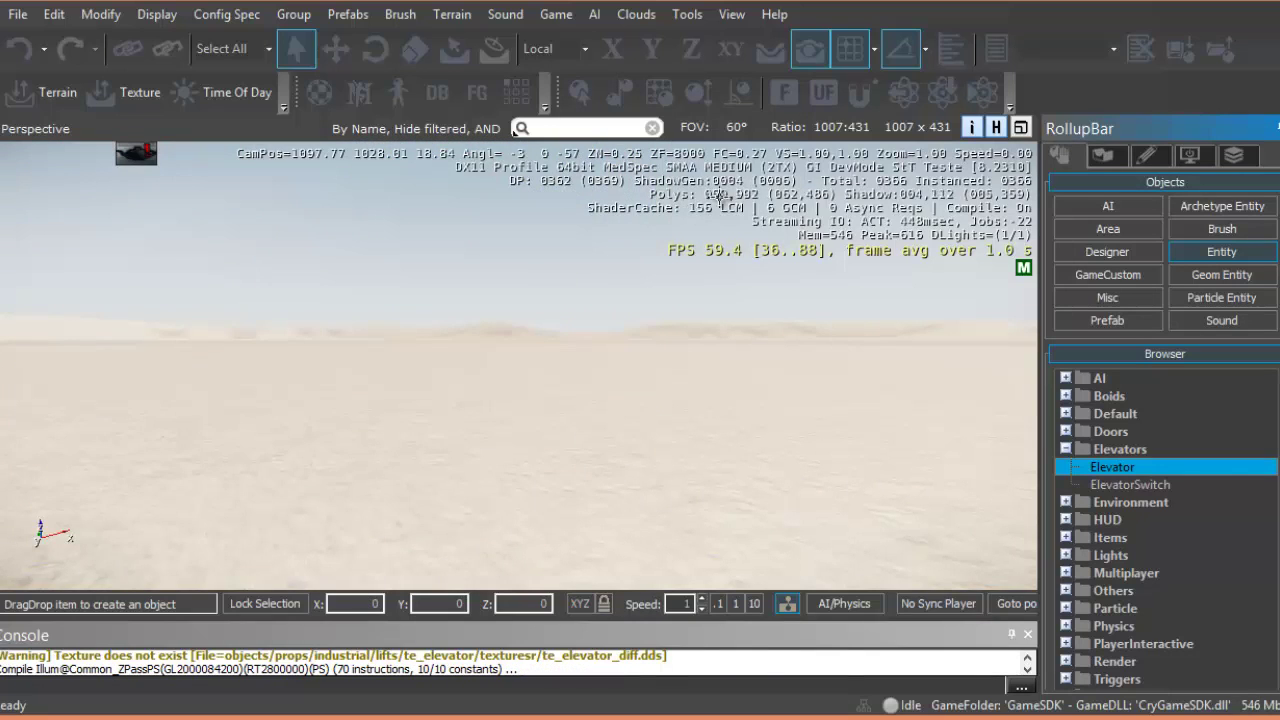
{"action": "left_click", "coordinate": [625, 535]}
{"action": "middle_click_drag", "start_coordinate": [706, 476], "coordinate": [710, 481]}
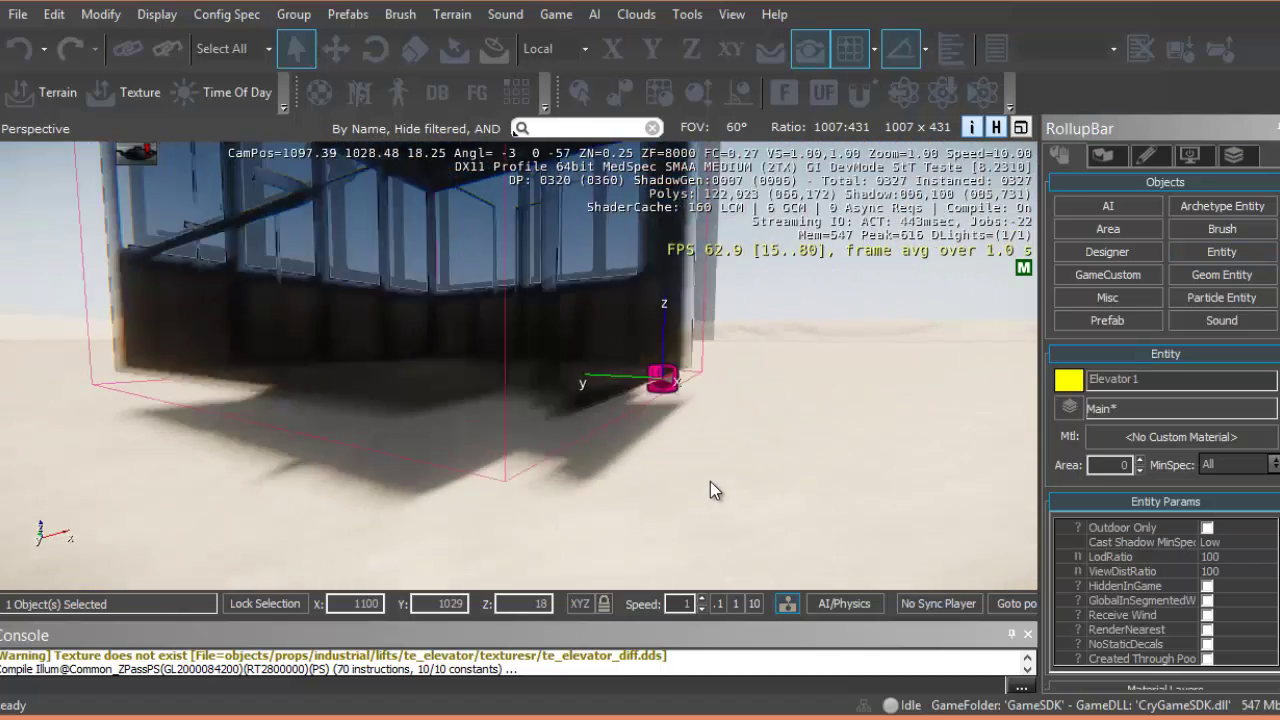
{"action": "right_click_drag", "start_coordinate": [690, 446], "coordinate": [692, 447]}
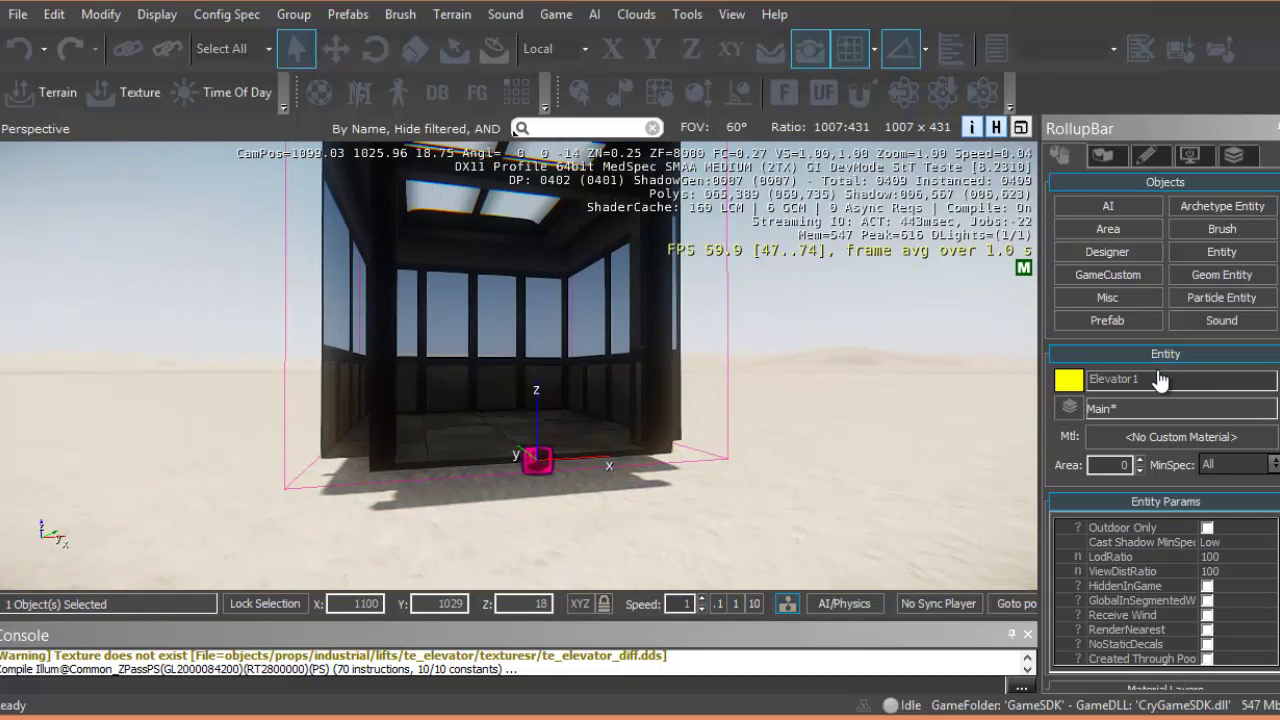
- Clear the selection of the placed elevator and check the Follow Terrain and Snap to Objects option
{"action": "key", "text": "ctrl+shift+d"}
{"action": "left_click", "coordinate": [1237, 263]}
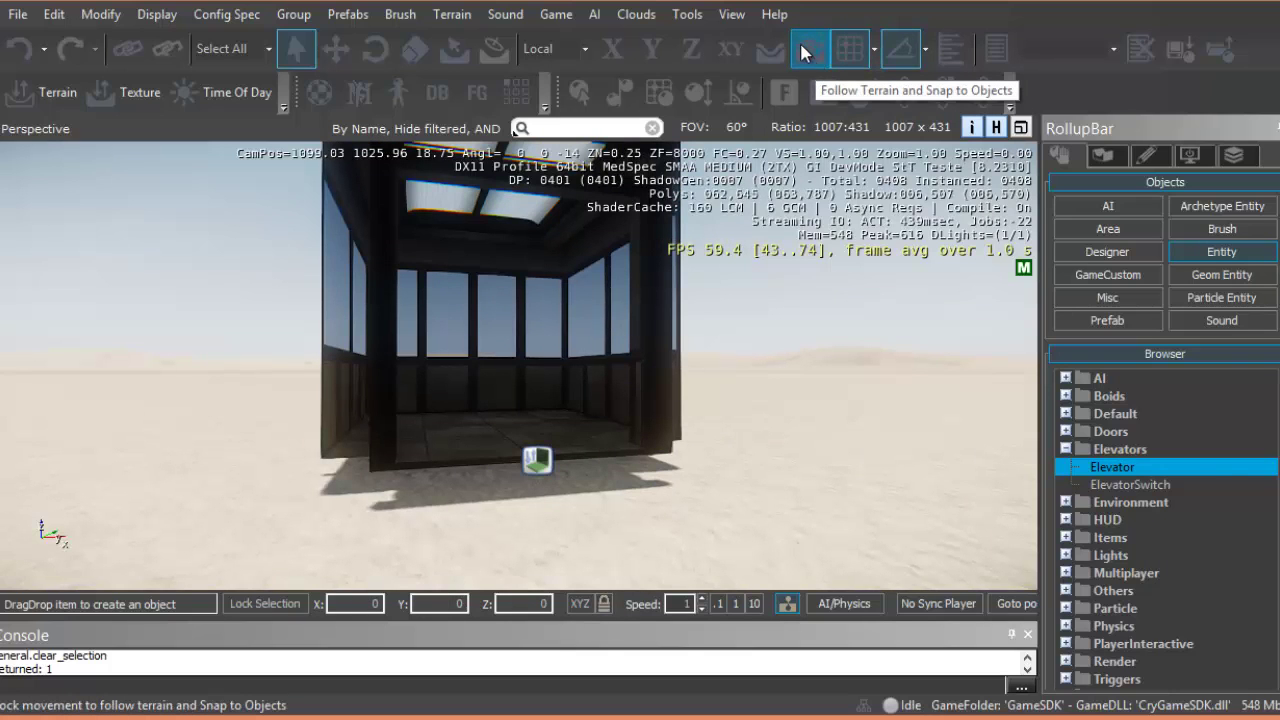
{"action": "left_click", "coordinate": [814, 51]}
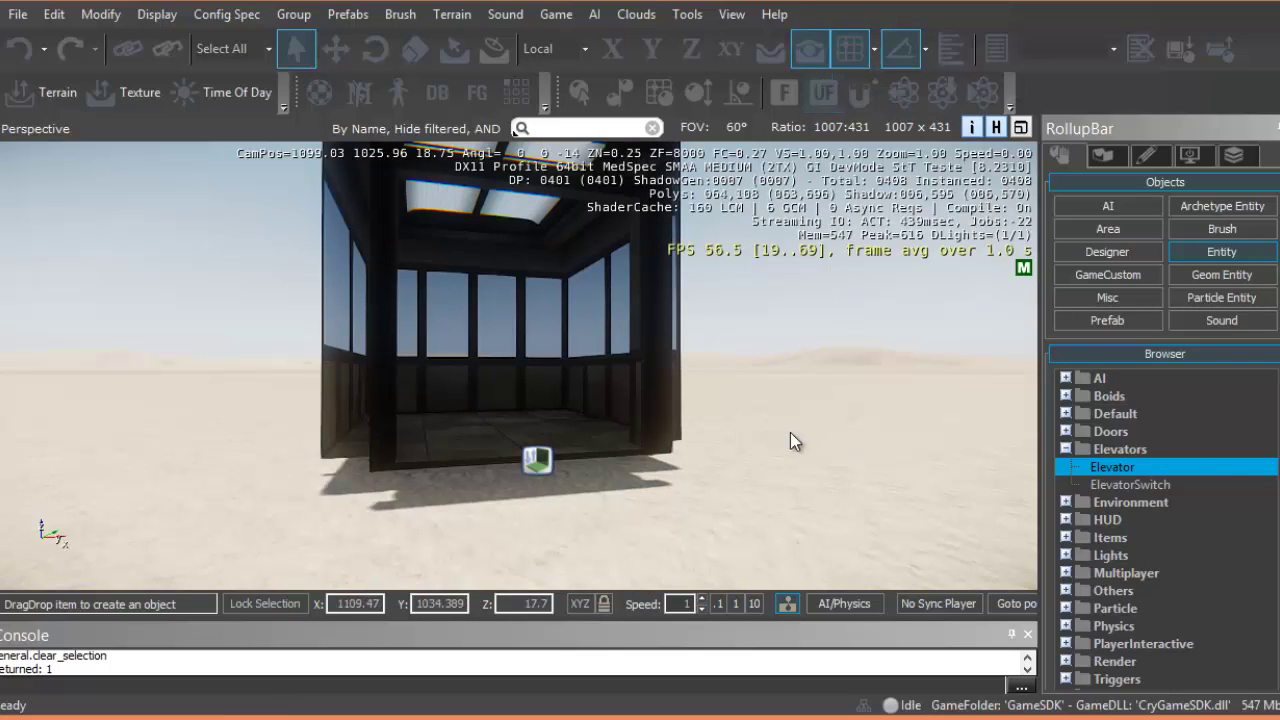
{"action": "middle_click_drag", "start_coordinate": [756, 452], "coordinate": [754, 452]}
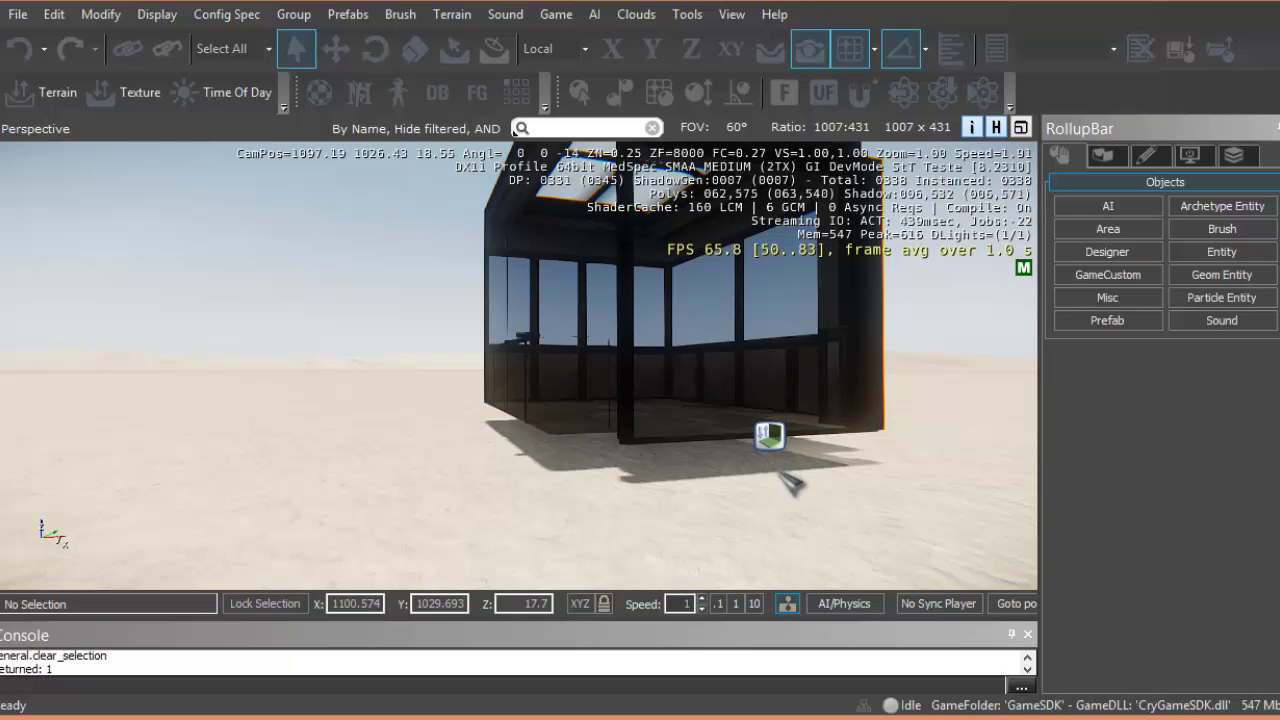
- Test the level in game mode by walking into and out of the elevator cabin, and return to editing
{"action": "key", "text": "ctrl+g"}
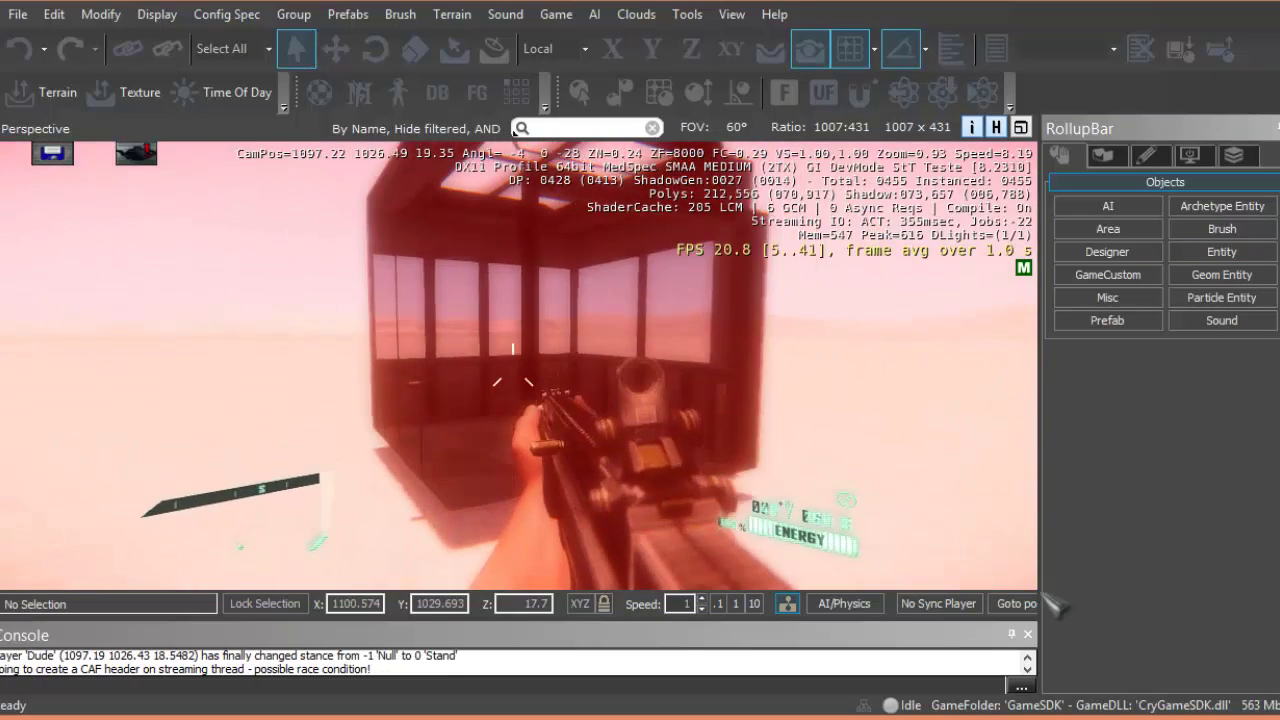
{"action": "key", "text": "w"}
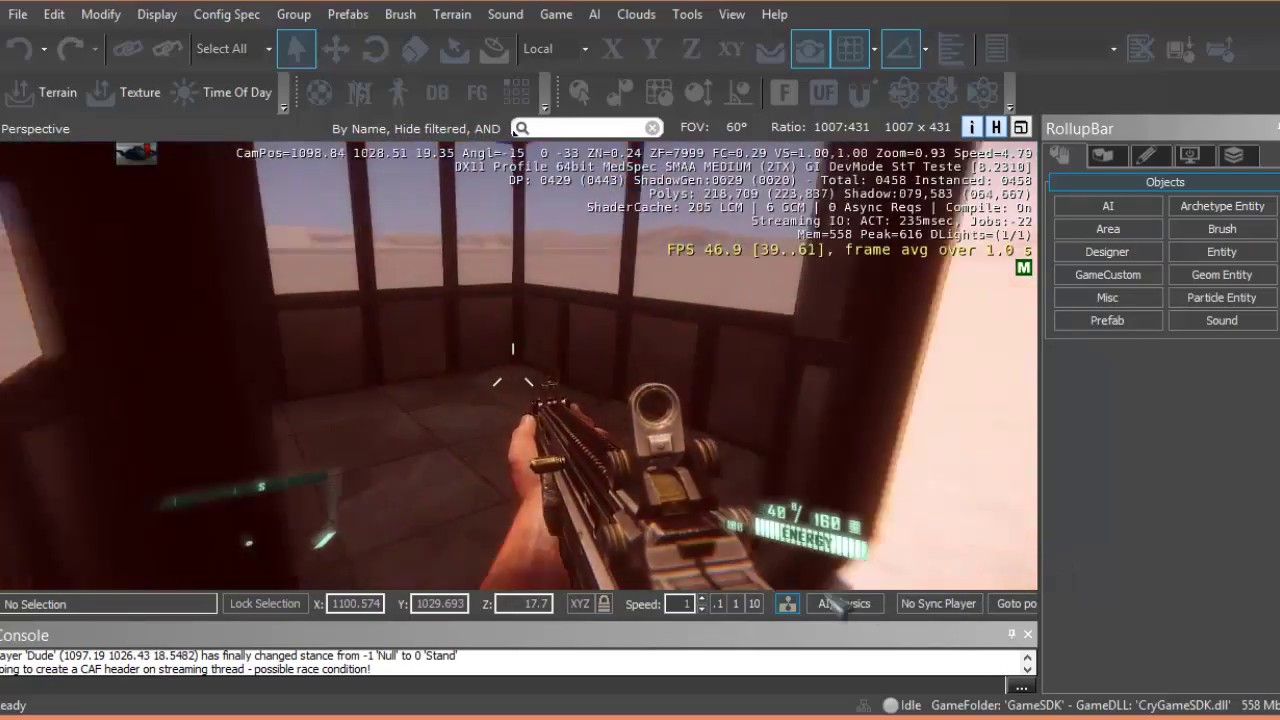
{"action": "key", "text": "w"}
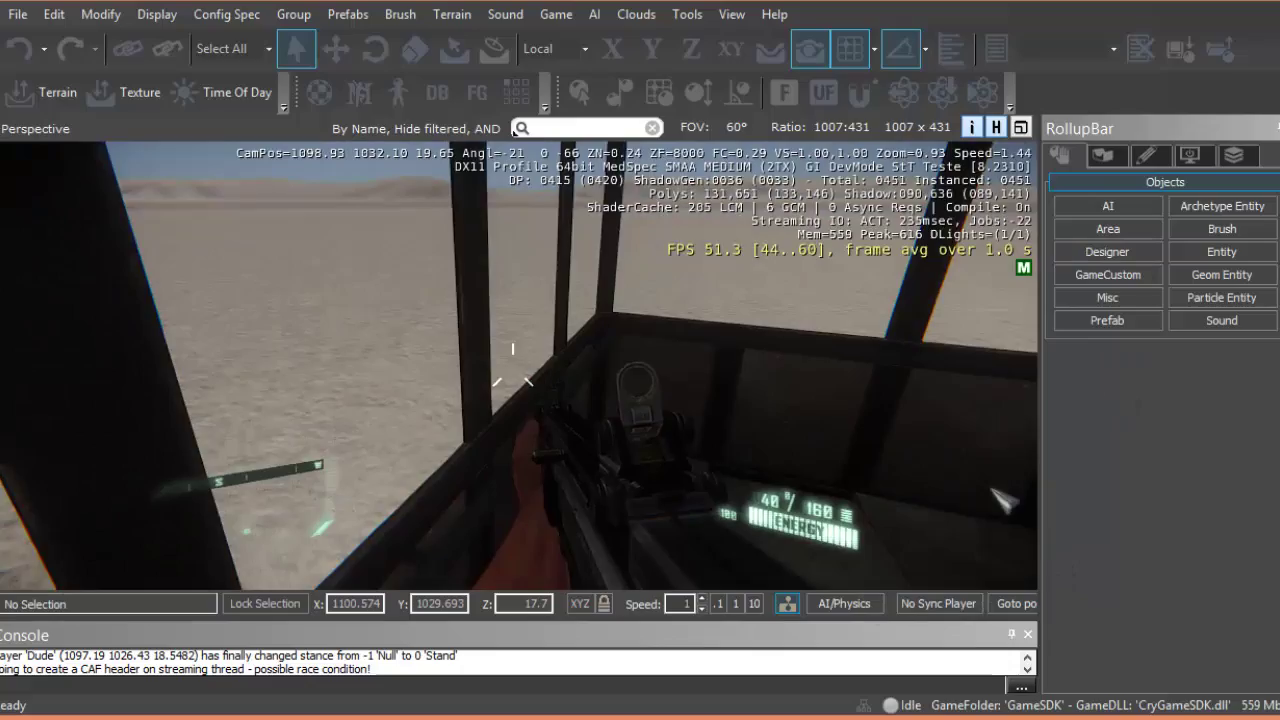
{"action": "mouse_move", "coordinate": [1075, 160]}
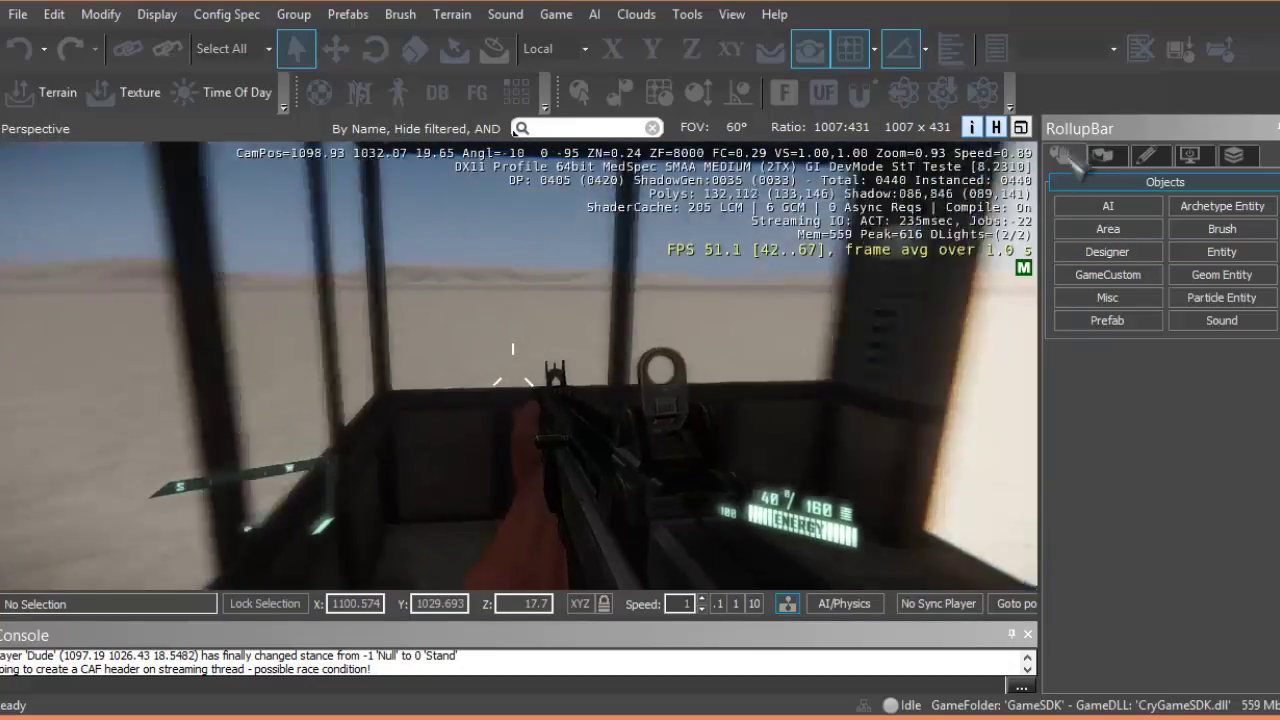
{"action": "key", "text": "w"}
{"action": "mouse_move", "coordinate": [513, 128]}
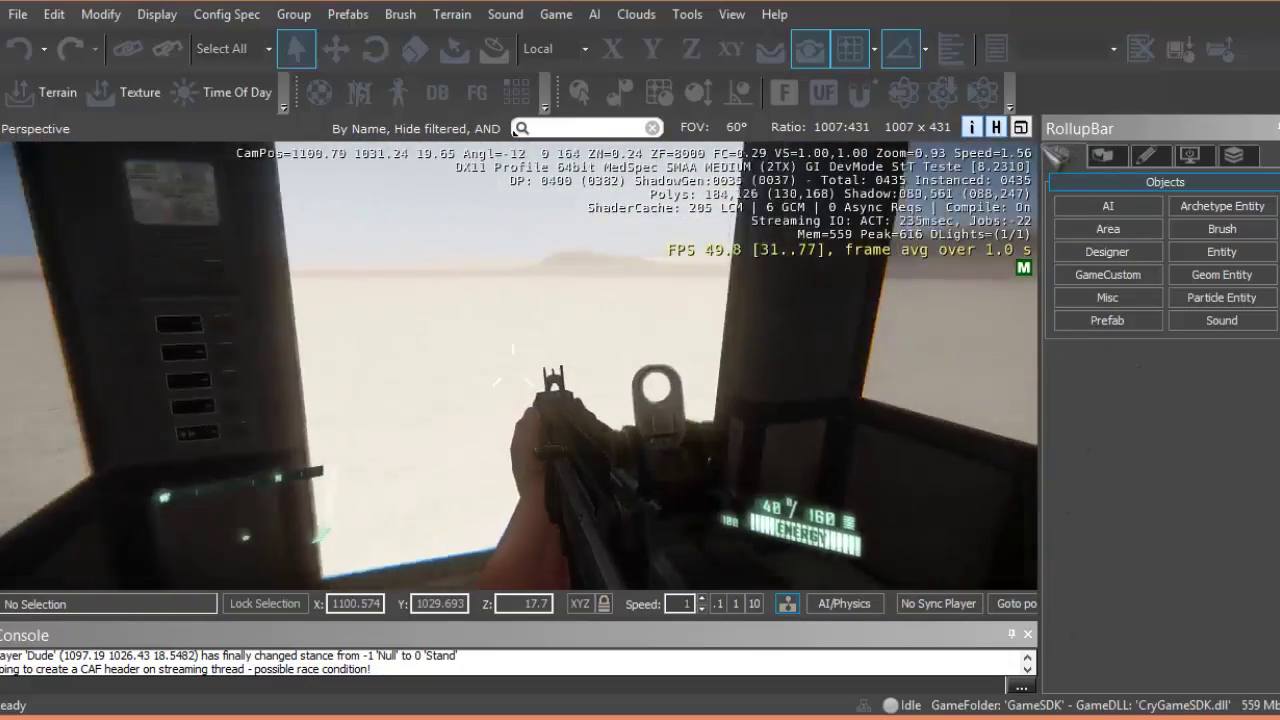
{"action": "key", "text": "w"}
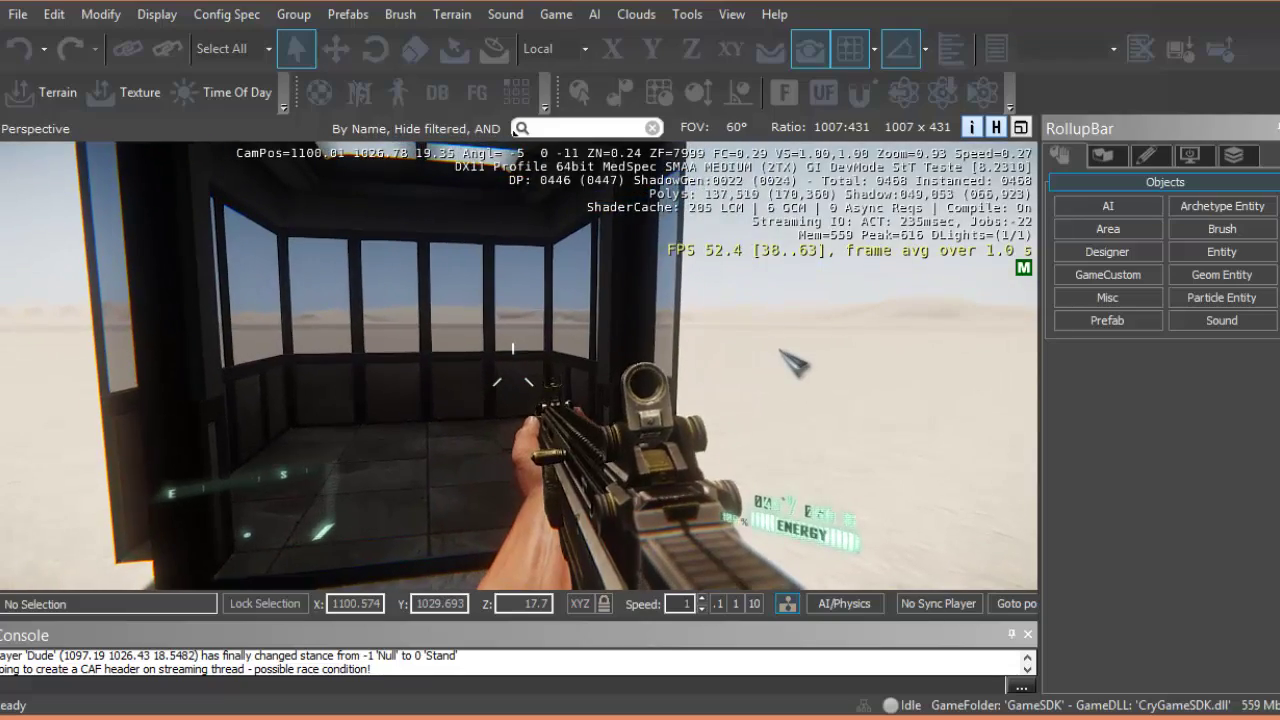
{"action": "key", "text": "Escape"}
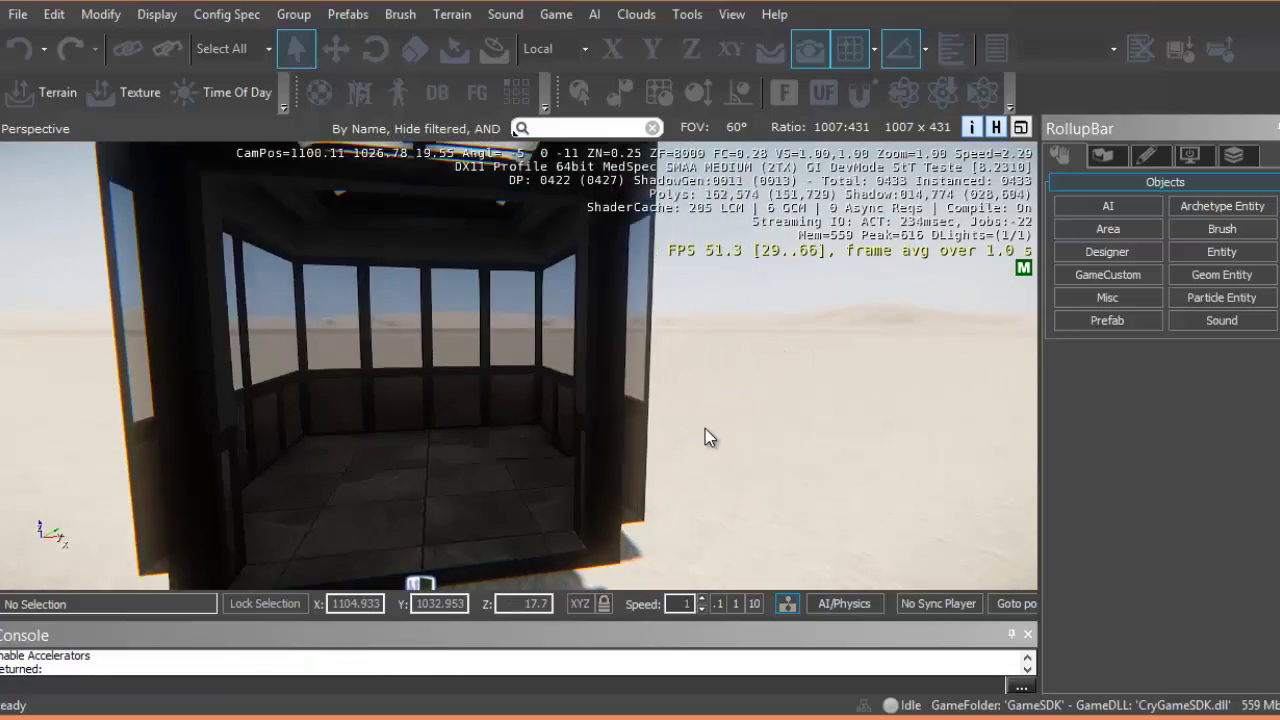
- Select the elevator and rename its entity to Elevador
{"action": "middle_click_drag", "start_coordinate": [705, 428], "coordinate": [705, 430]}
{"action": "scroll", "coordinate": [690, 428], "scroll_direction": "down", "scroll_amount": 2}
{"action": "scroll", "coordinate": [664, 430], "scroll_direction": "up", "scroll_amount": 1}
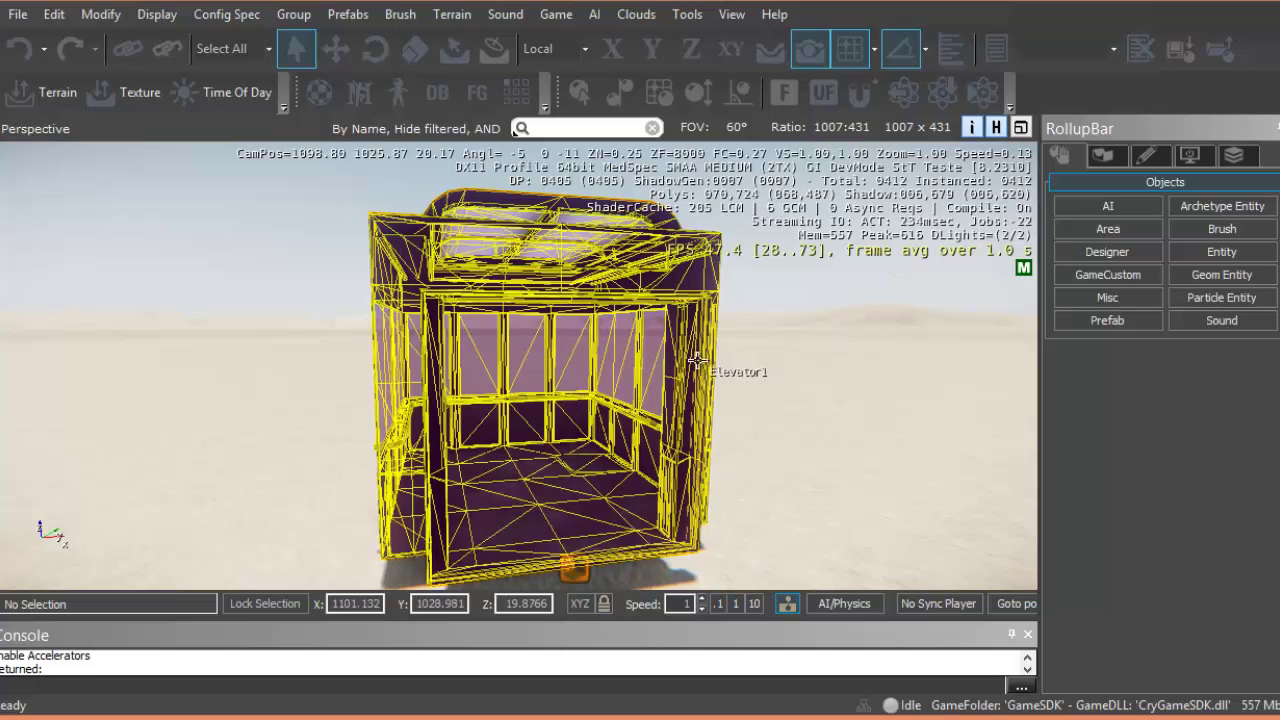
{"action": "right_click_drag", "start_coordinate": [926, 446], "coordinate": [925, 447]}
{"action": "middle_click_drag", "start_coordinate": [912, 447], "coordinate": [911, 448]}
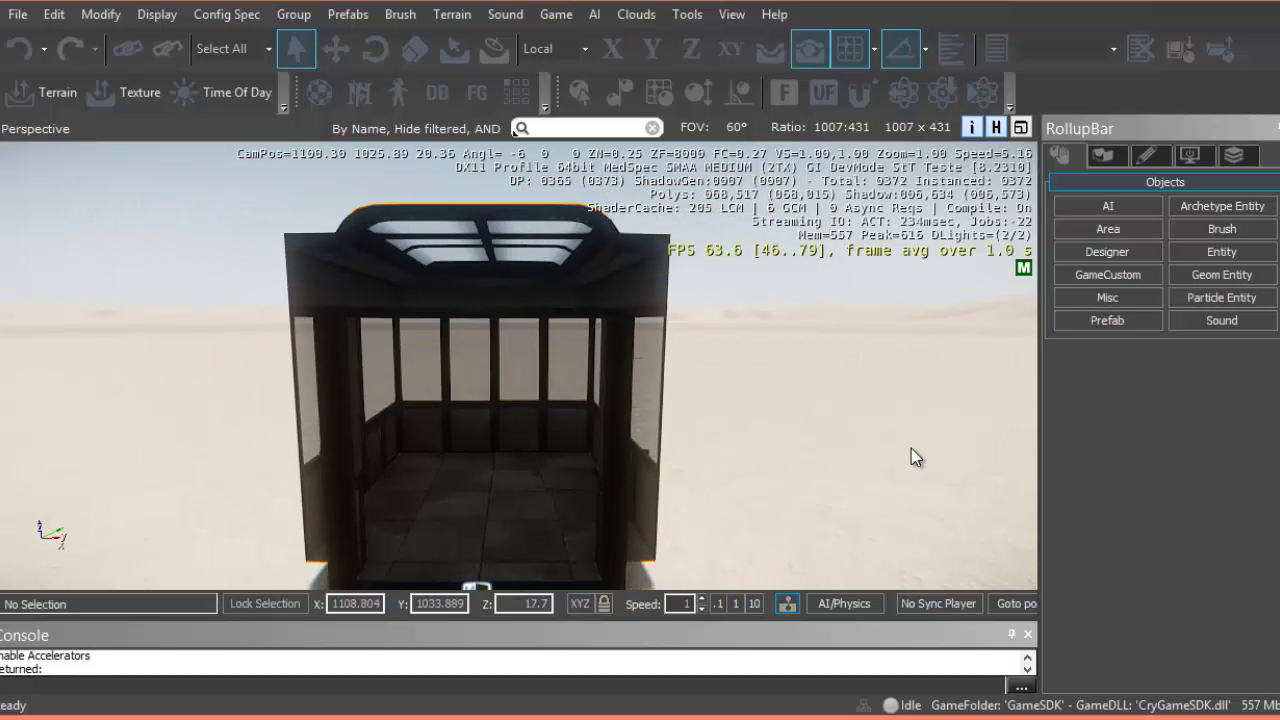
{"action": "key", "text": "a"}
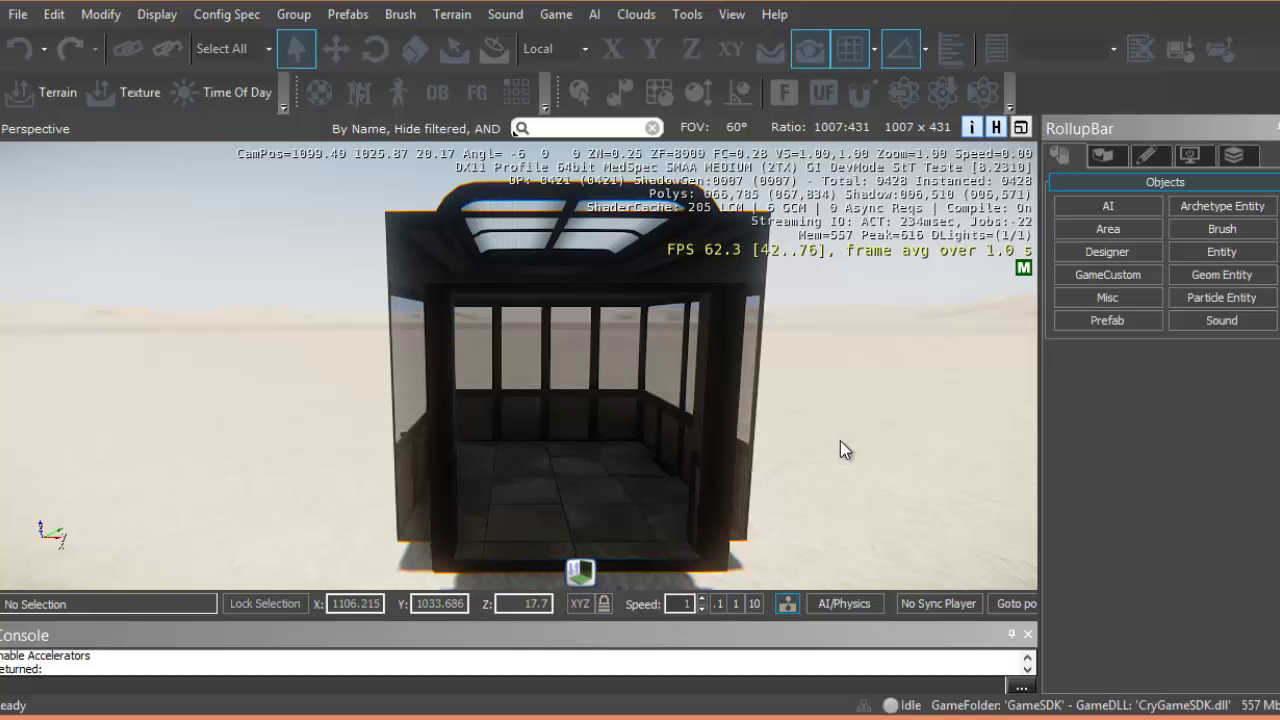
{"action": "left_click", "coordinate": [608, 492]}
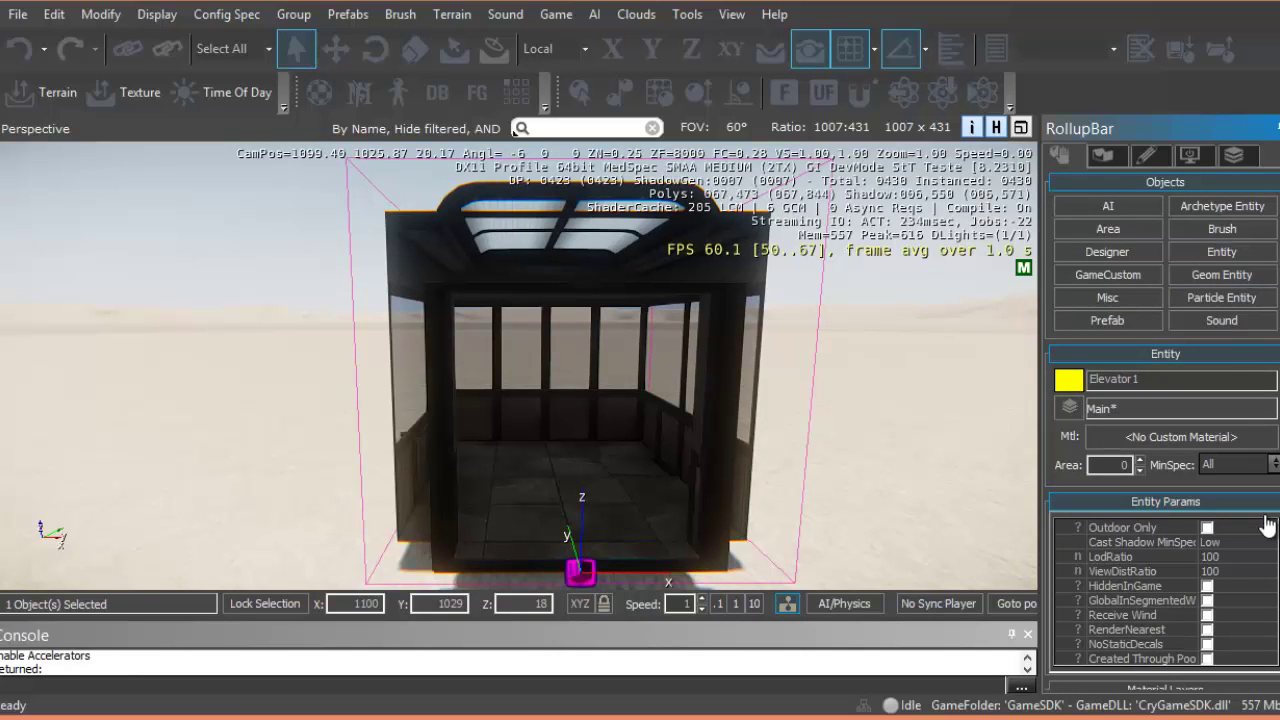
{"action": "double_click", "coordinate": [1152, 378]}
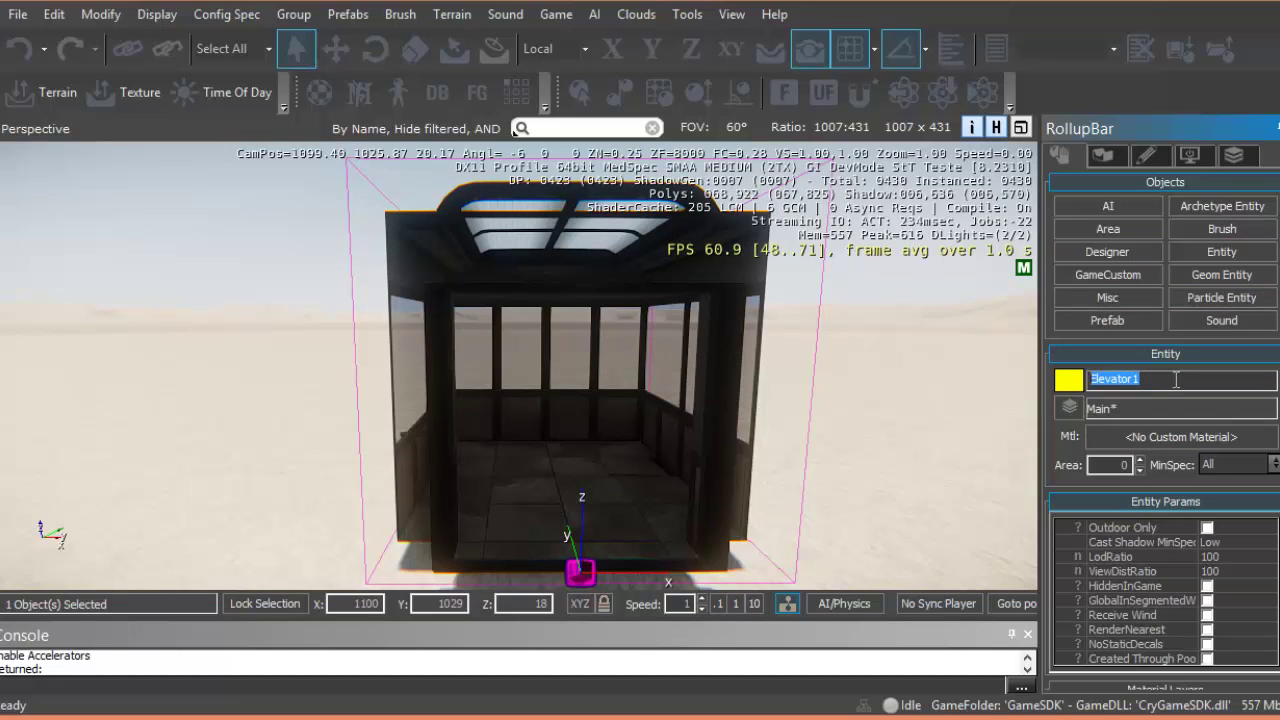
{"action": "type", "text": "E"}
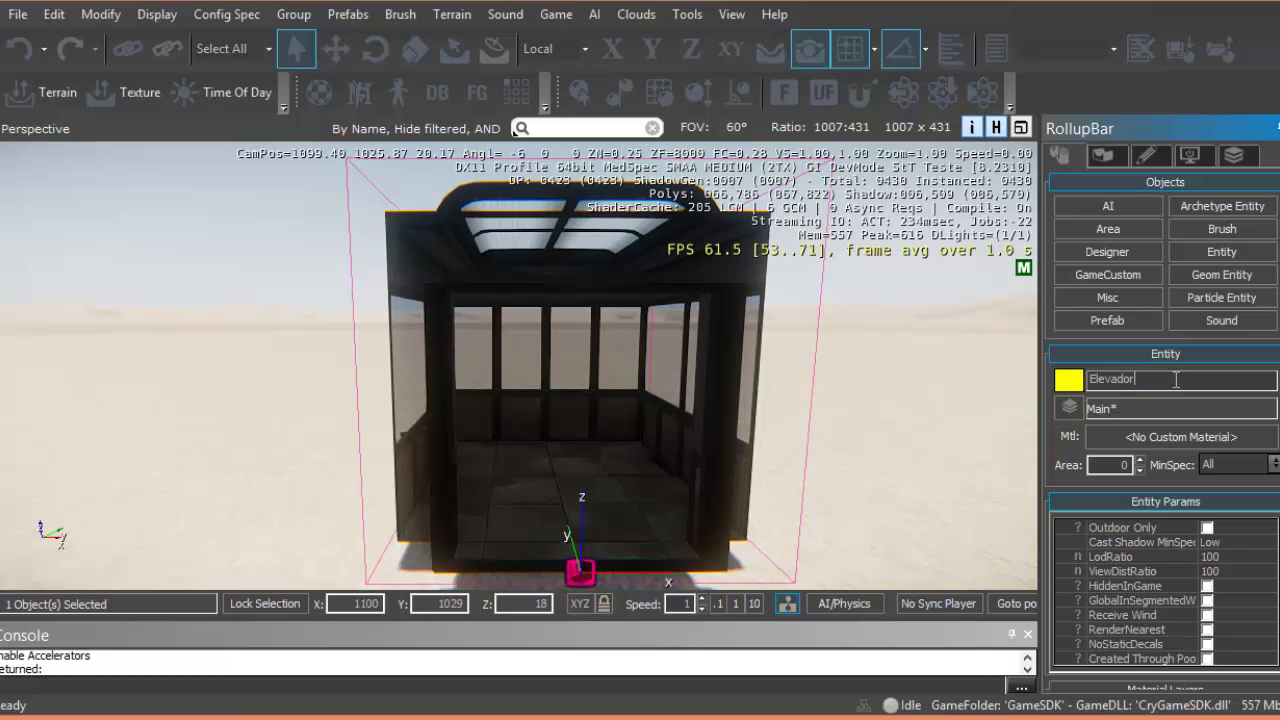
{"action": "key", "text": "Return"}
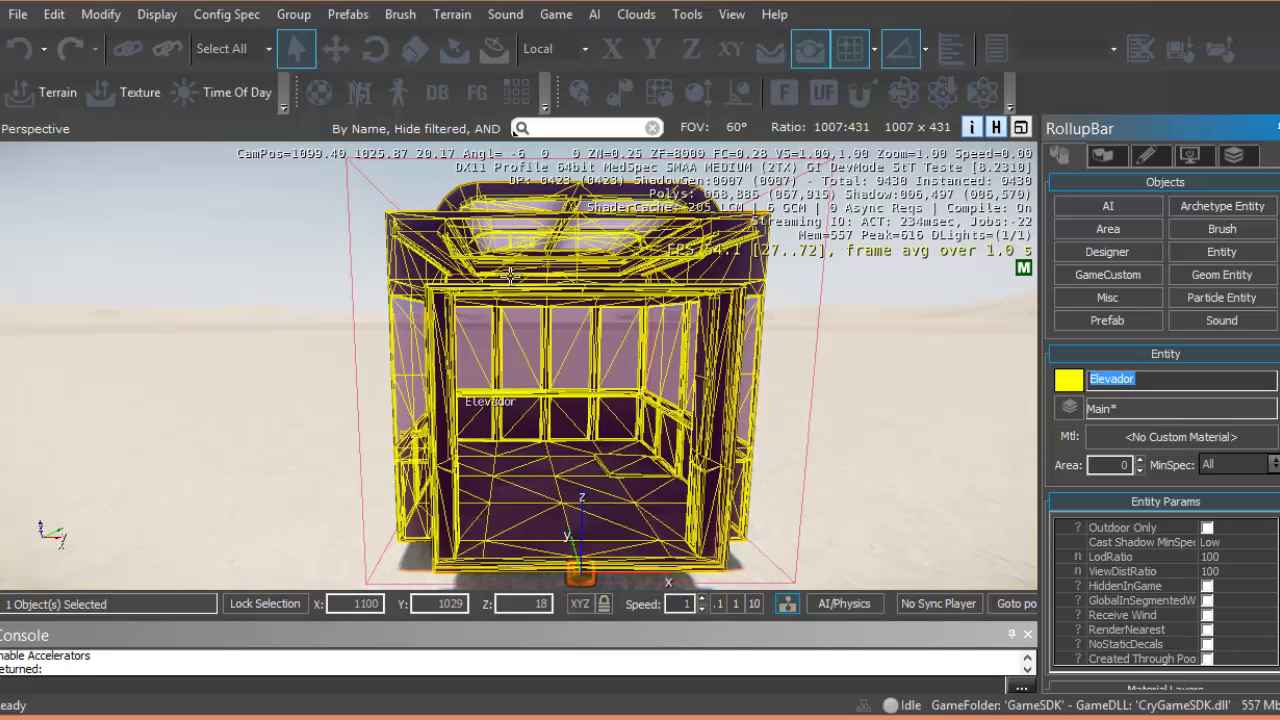
- Check the layers available for the elevator entity and create a new layer named Objetos with the default export options
{"action": "middle_click_drag", "start_coordinate": [869, 443], "coordinate": [869, 443]}
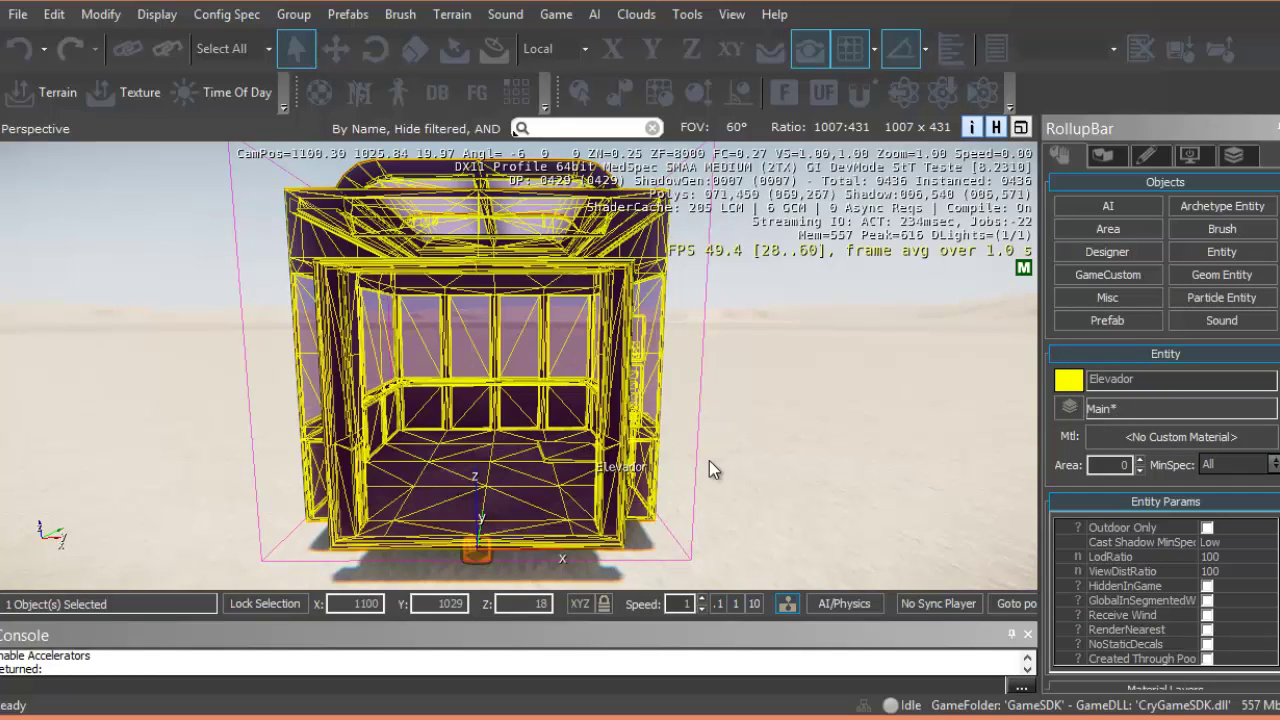
{"action": "middle_click_drag", "start_coordinate": [760, 463], "coordinate": [763, 457]}
{"action": "right_click_drag", "start_coordinate": [763, 457], "coordinate": [759, 456]}
{"action": "middle_click_drag", "start_coordinate": [759, 456], "coordinate": [798, 427]}
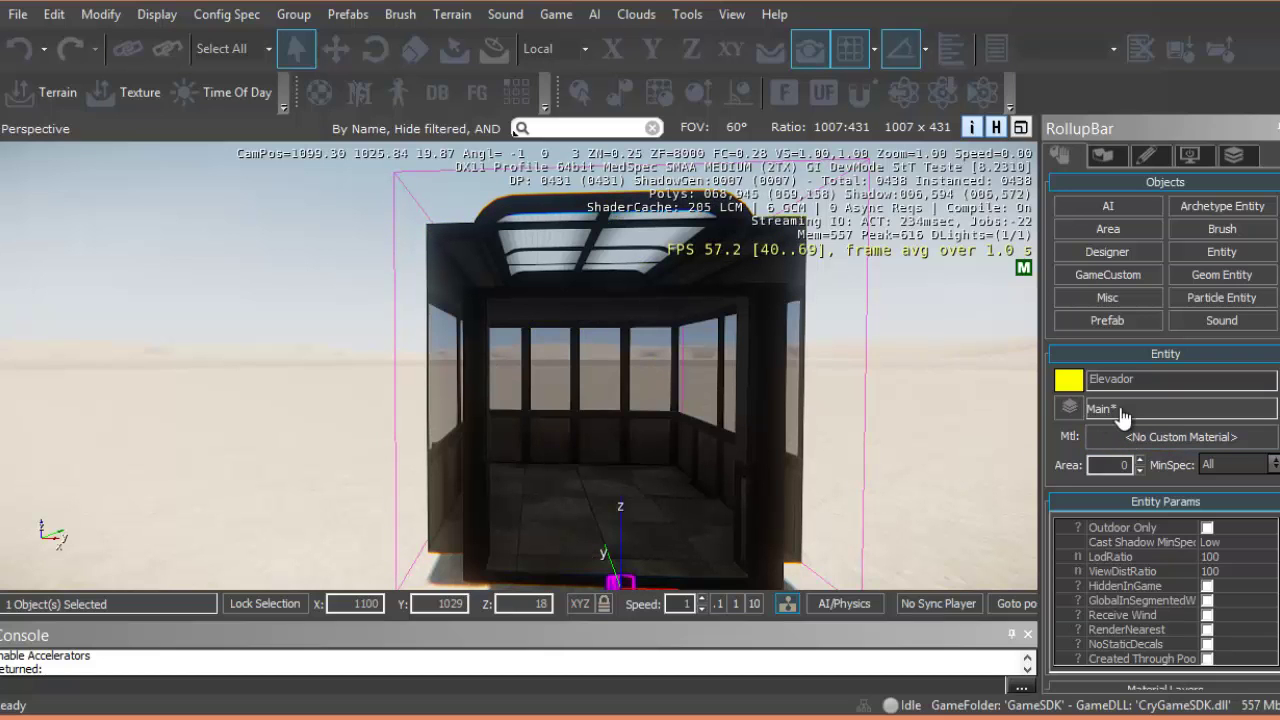
{"action": "left_click", "coordinate": [1068, 409]}
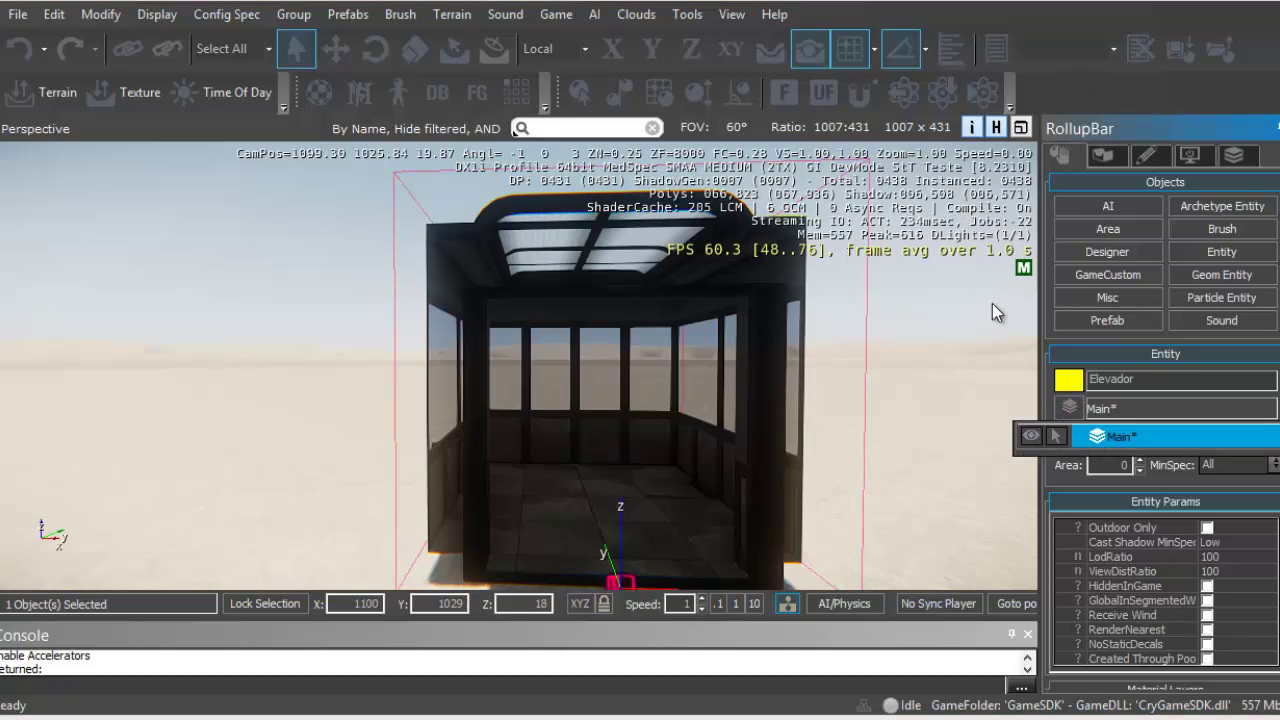
{"action": "left_click", "coordinate": [1248, 160]}
{"action": "left_click", "coordinate": [1236, 160]}
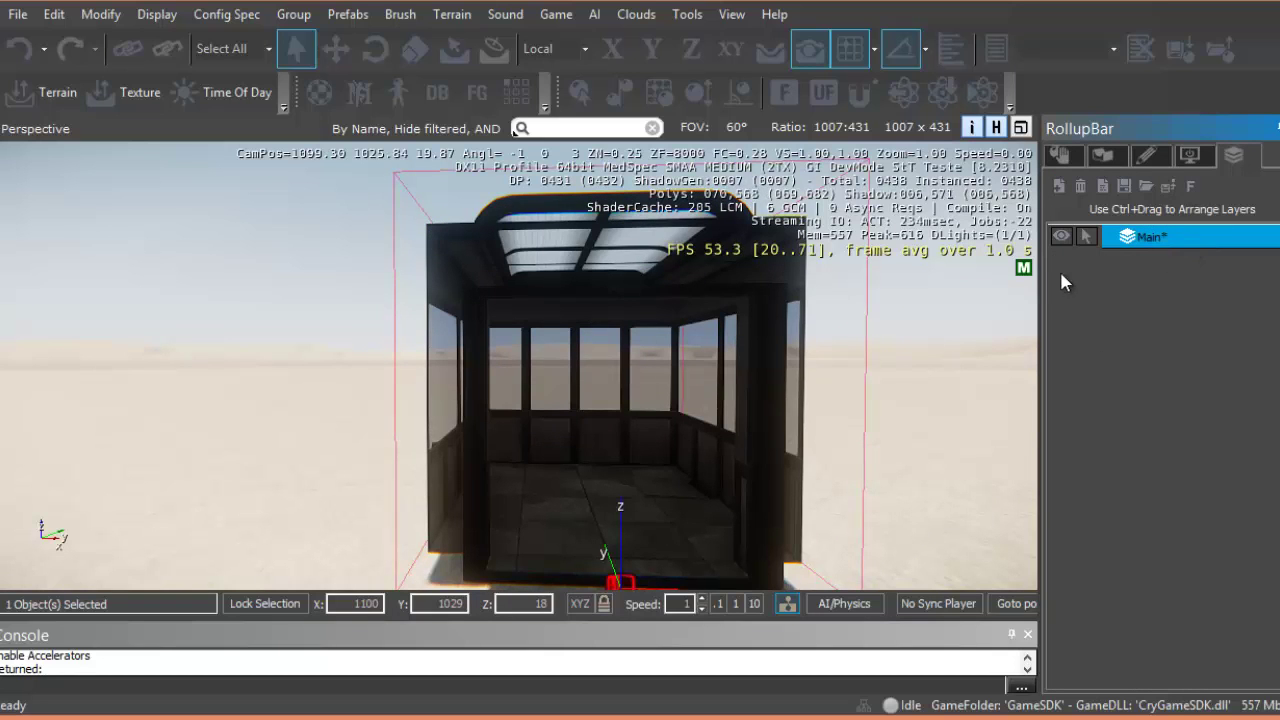
{"action": "left_click", "coordinate": [1058, 187]}
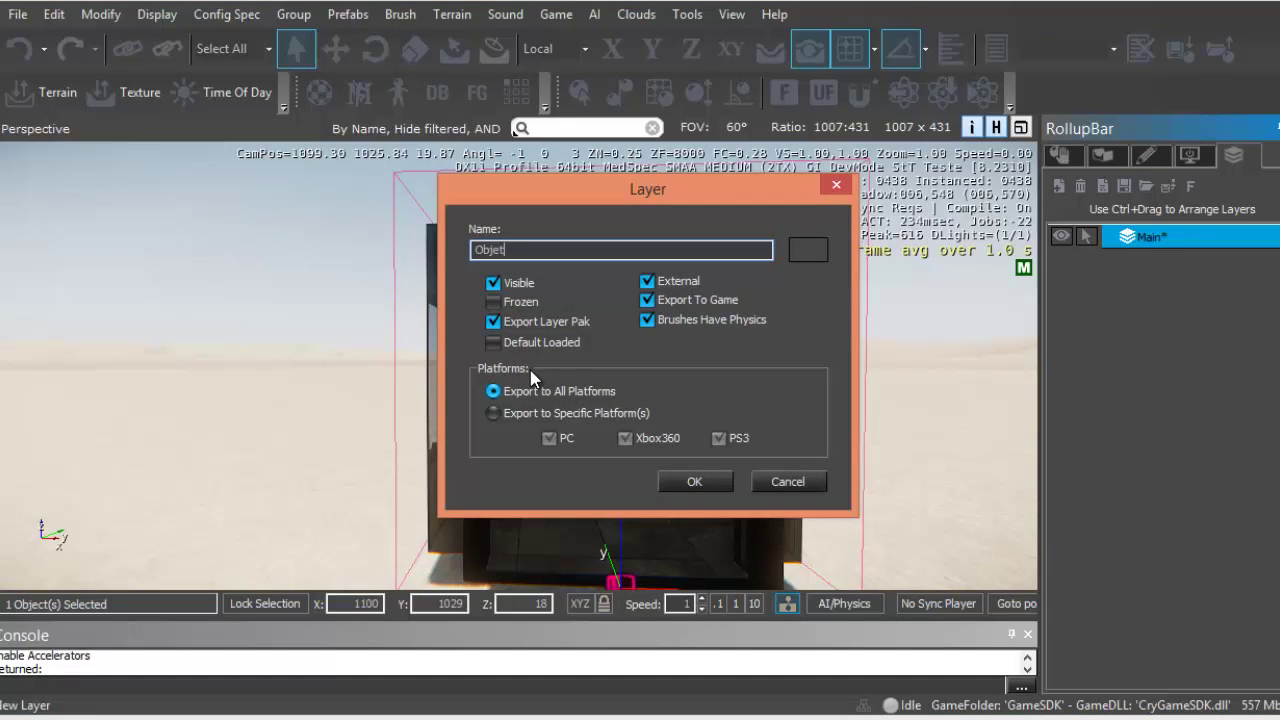
{"action": "key", "text": "Return"}
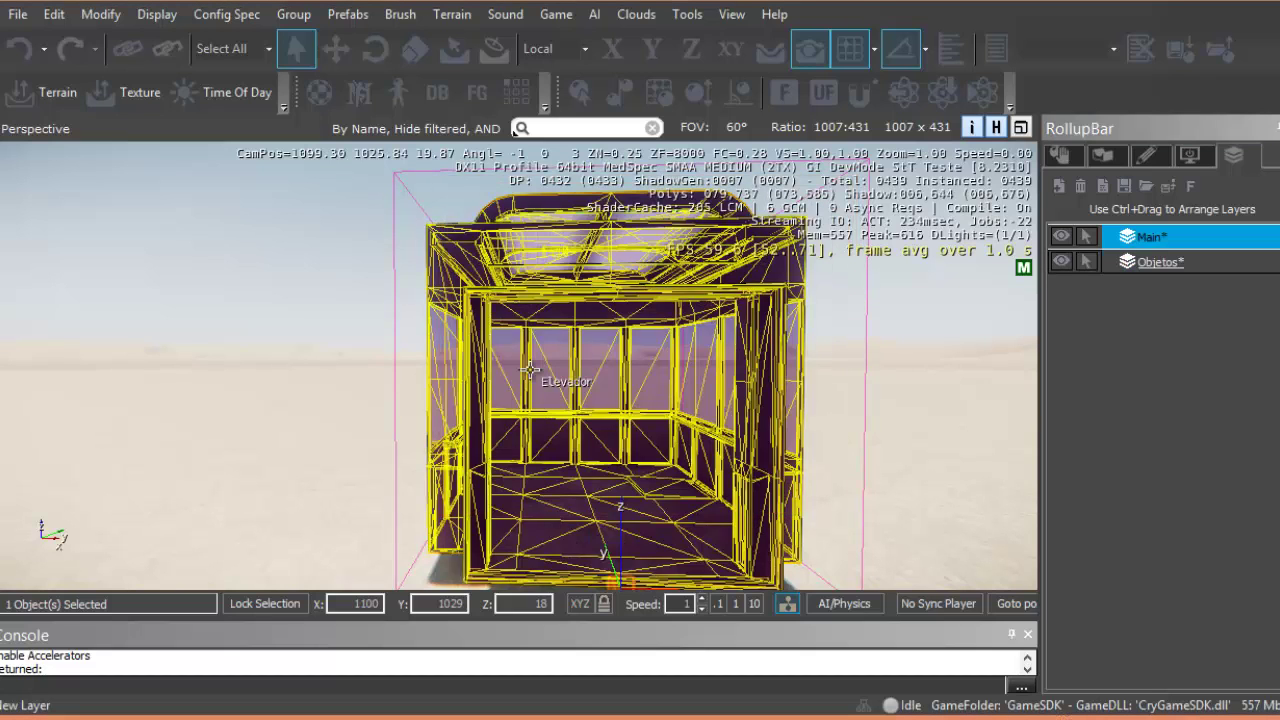
- Assign the Elevador entity to the Objetos layer
{"action": "left_click", "coordinate": [1091, 156]}
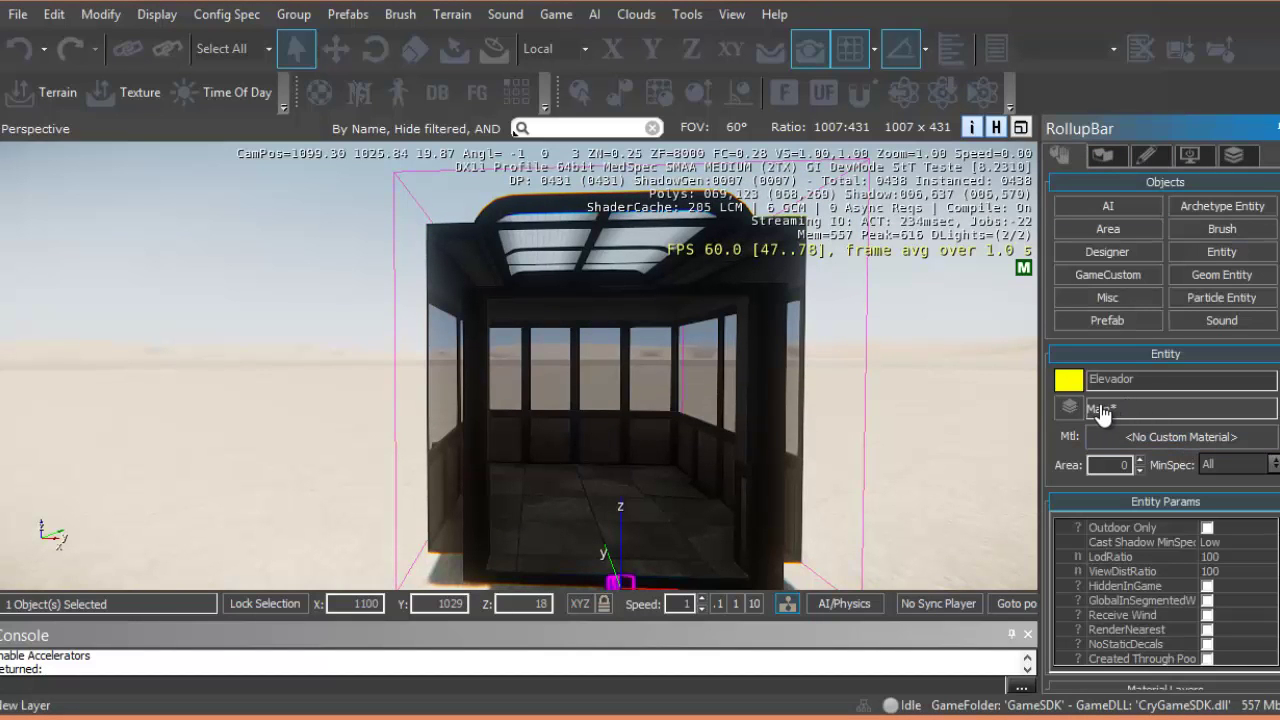
{"action": "left_click", "coordinate": [1068, 408]}
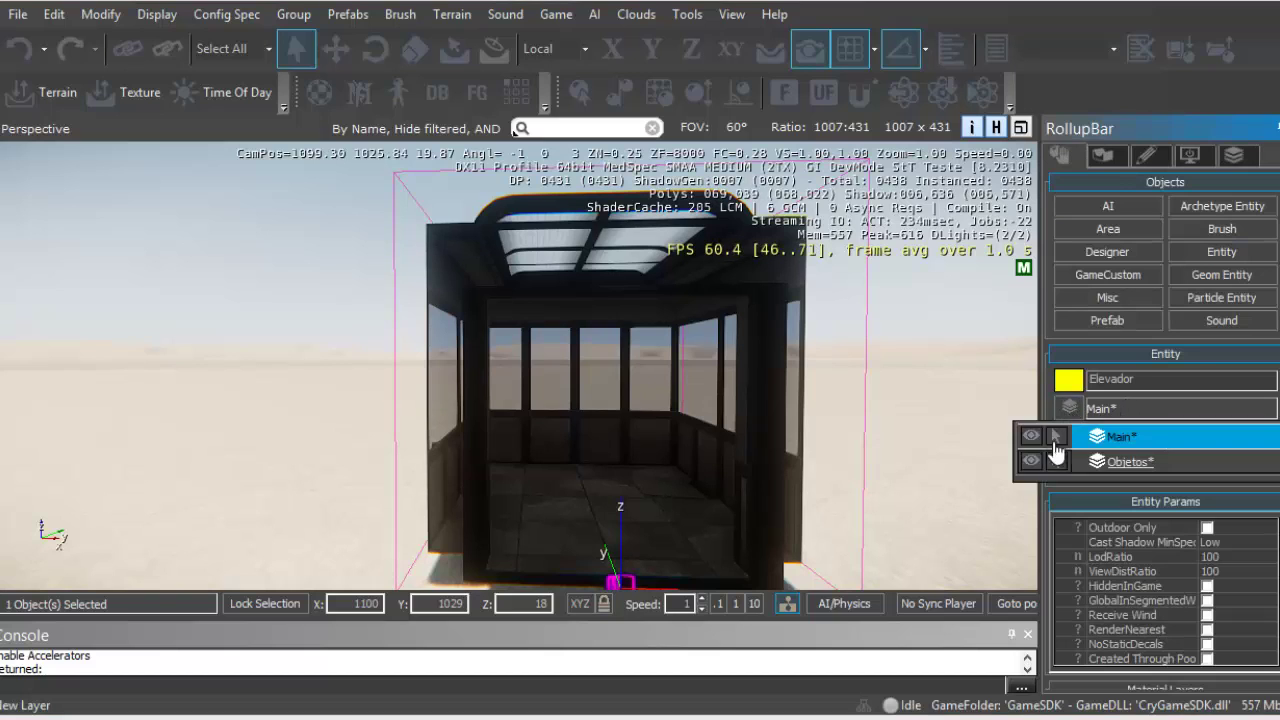
{"action": "left_click", "coordinate": [1105, 461]}
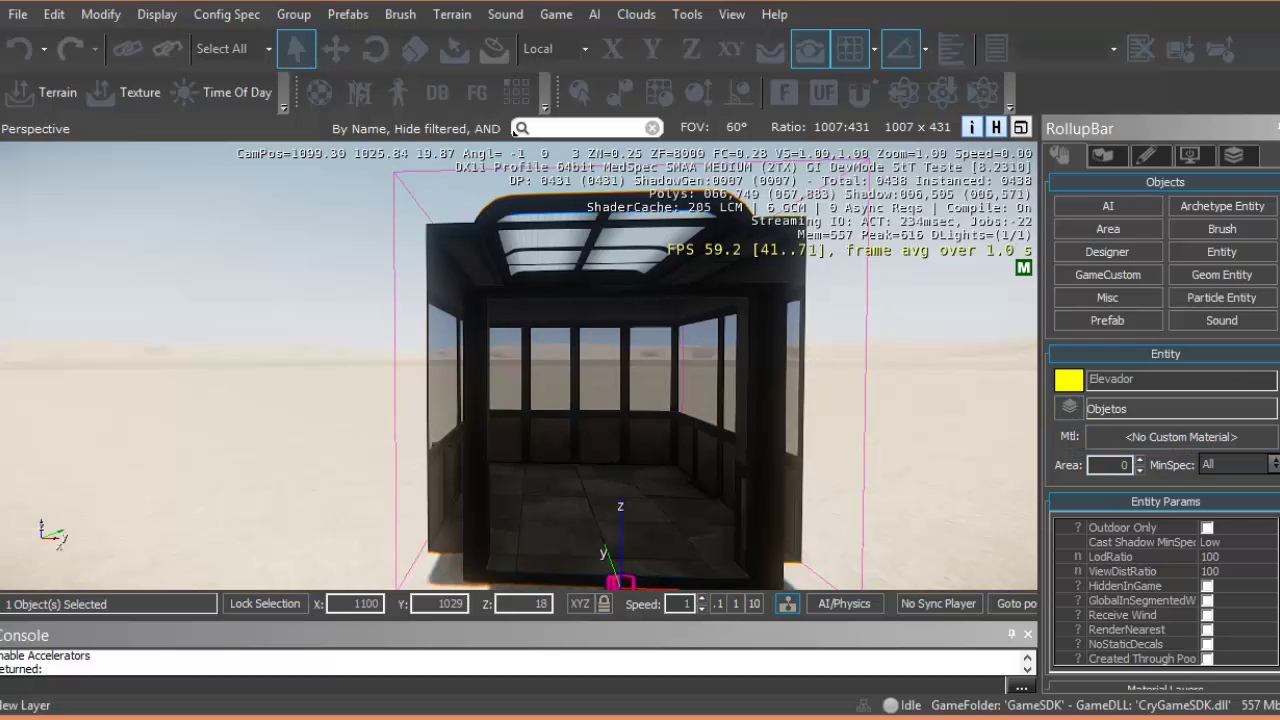
- Expand the elevator's Material Layers settings and look through its entity parameters down to the Entity Properties
{"action": "left_click_drag", "start_coordinate": [1279, 320], "coordinate": [1279, 385]}
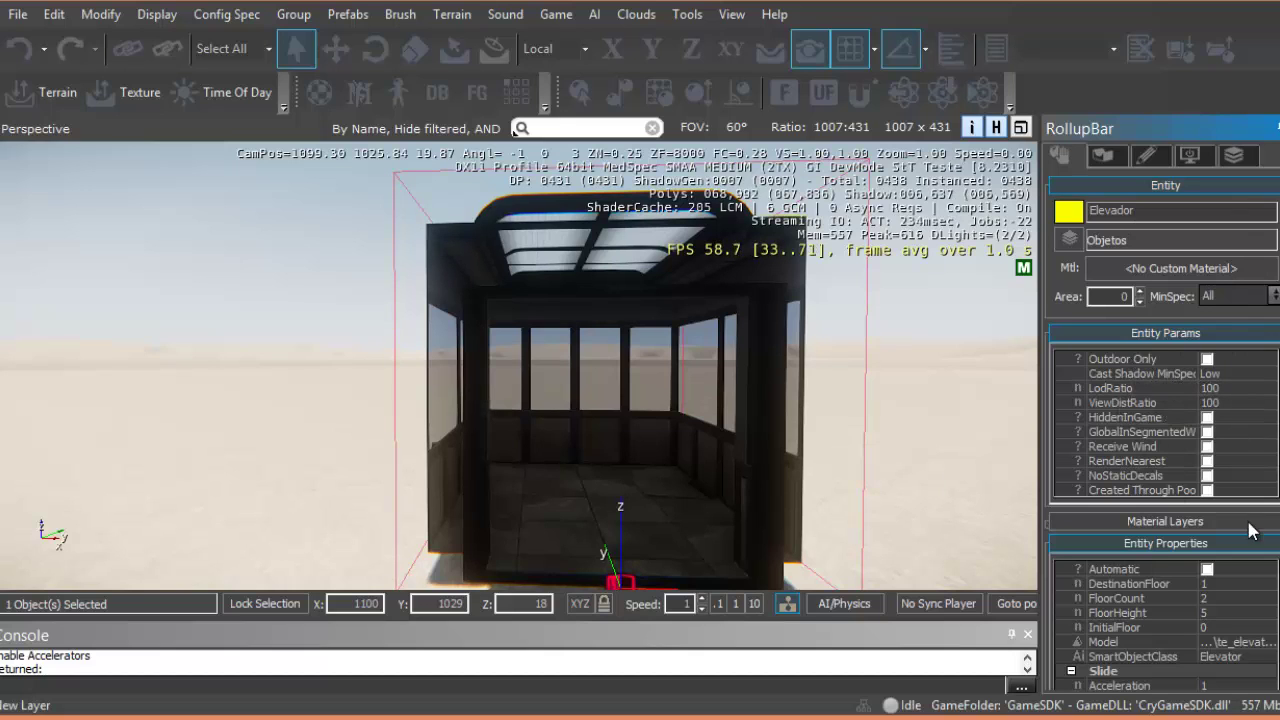
{"action": "scroll", "coordinate": [1165, 430], "scroll_direction": "down", "scroll_amount": 2}
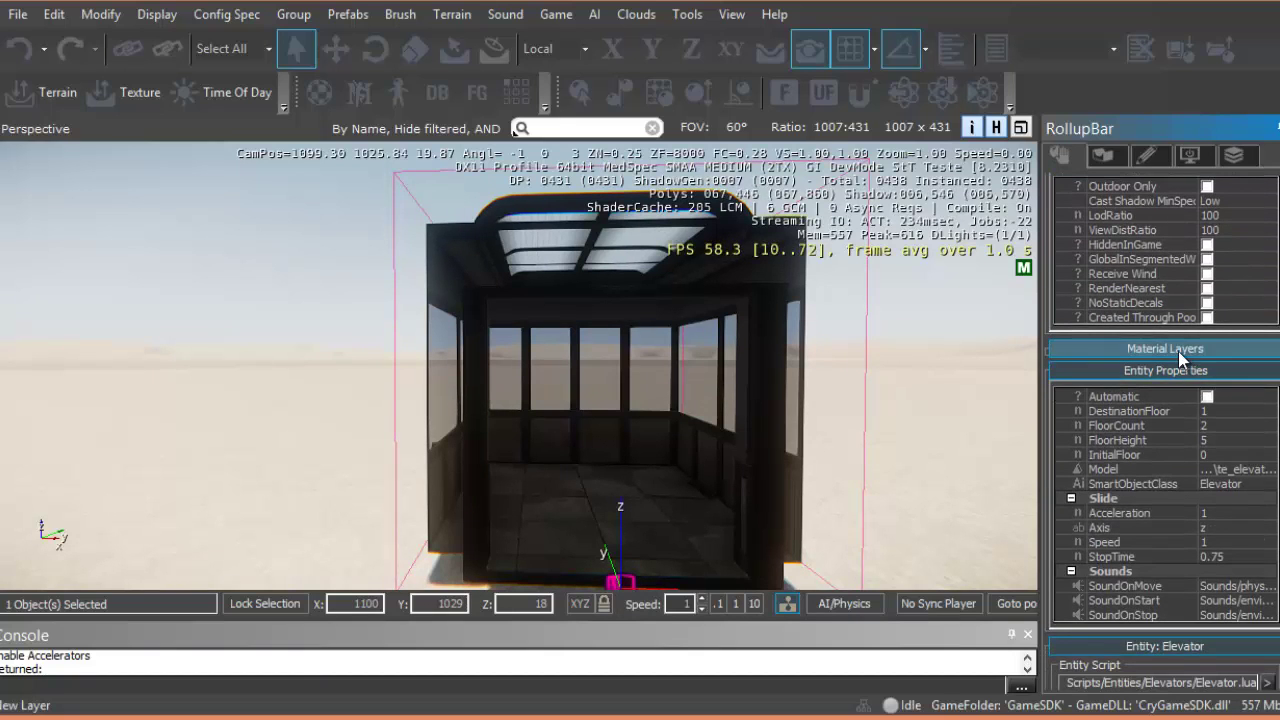
{"action": "left_click", "coordinate": [1187, 352]}
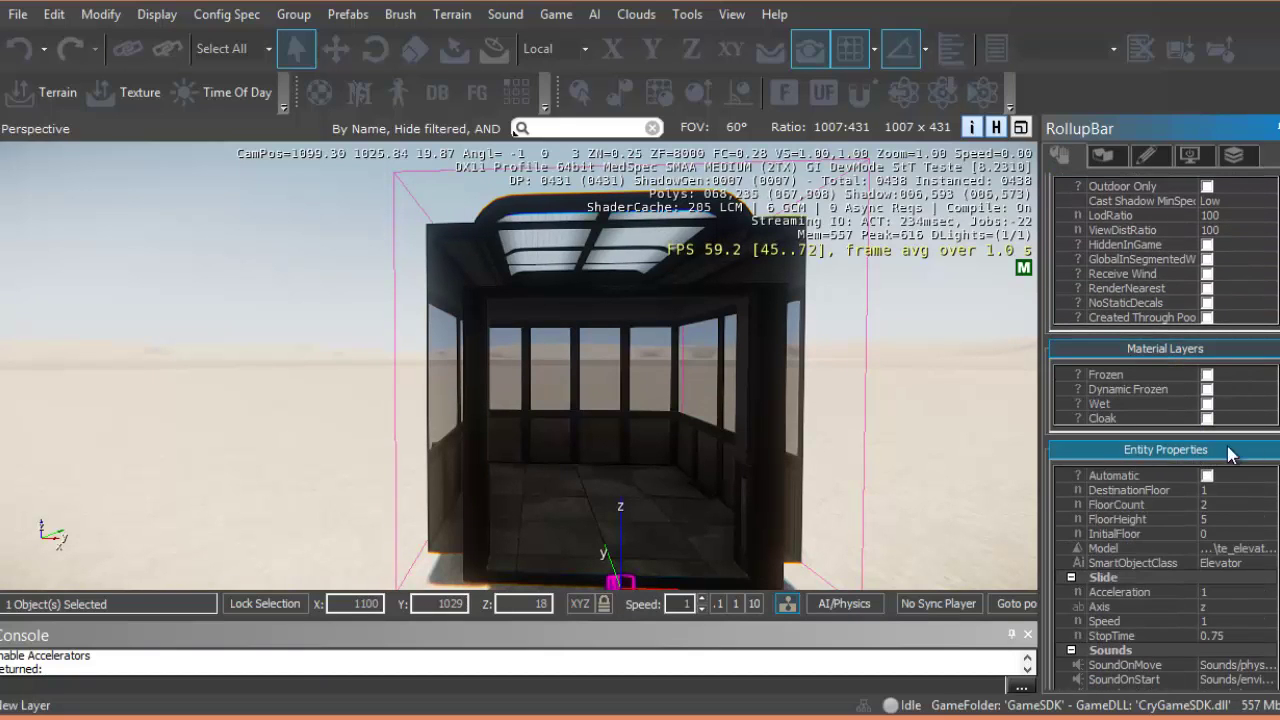
{"action": "scroll", "coordinate": [1128, 472], "scroll_direction": "down", "scroll_amount": 3}
{"action": "scroll", "coordinate": [1164, 430], "scroll_direction": "down", "scroll_amount": 1}
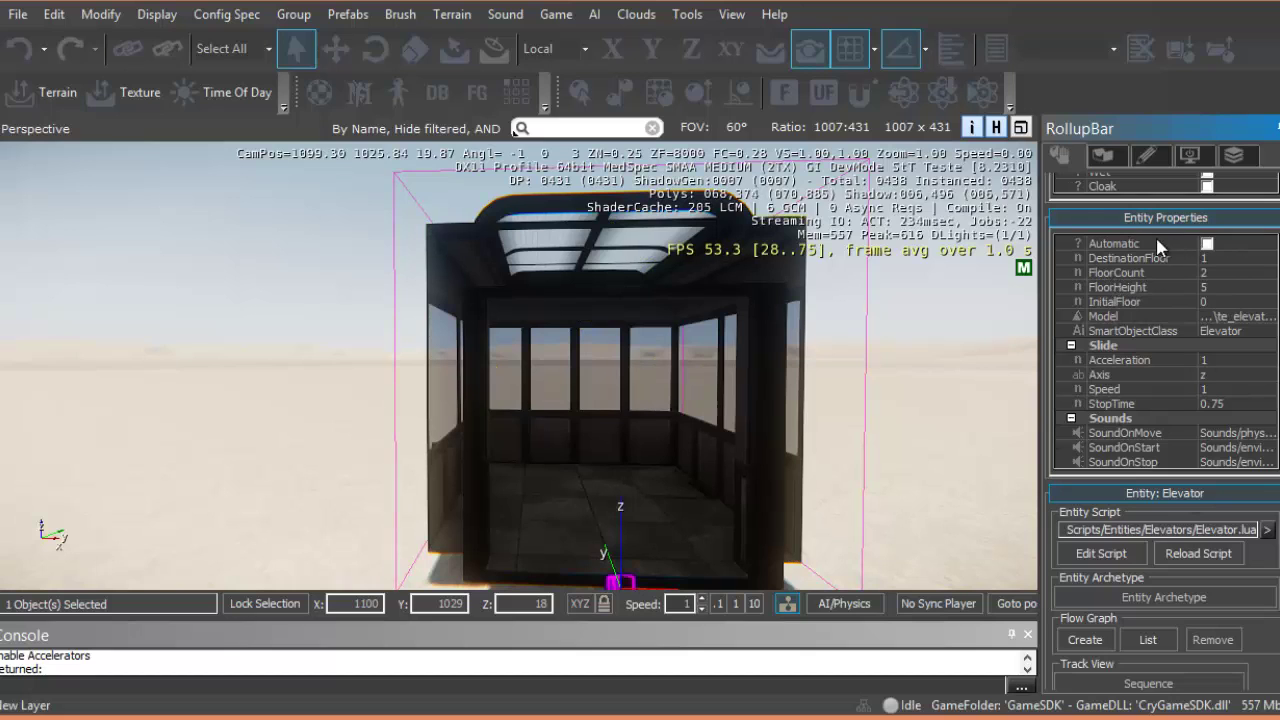
- Examine the elevator's DestinationFloor, FloorCount, FloorHeight and InitialFloor properties
{"action": "left_click", "coordinate": [1145, 258]}
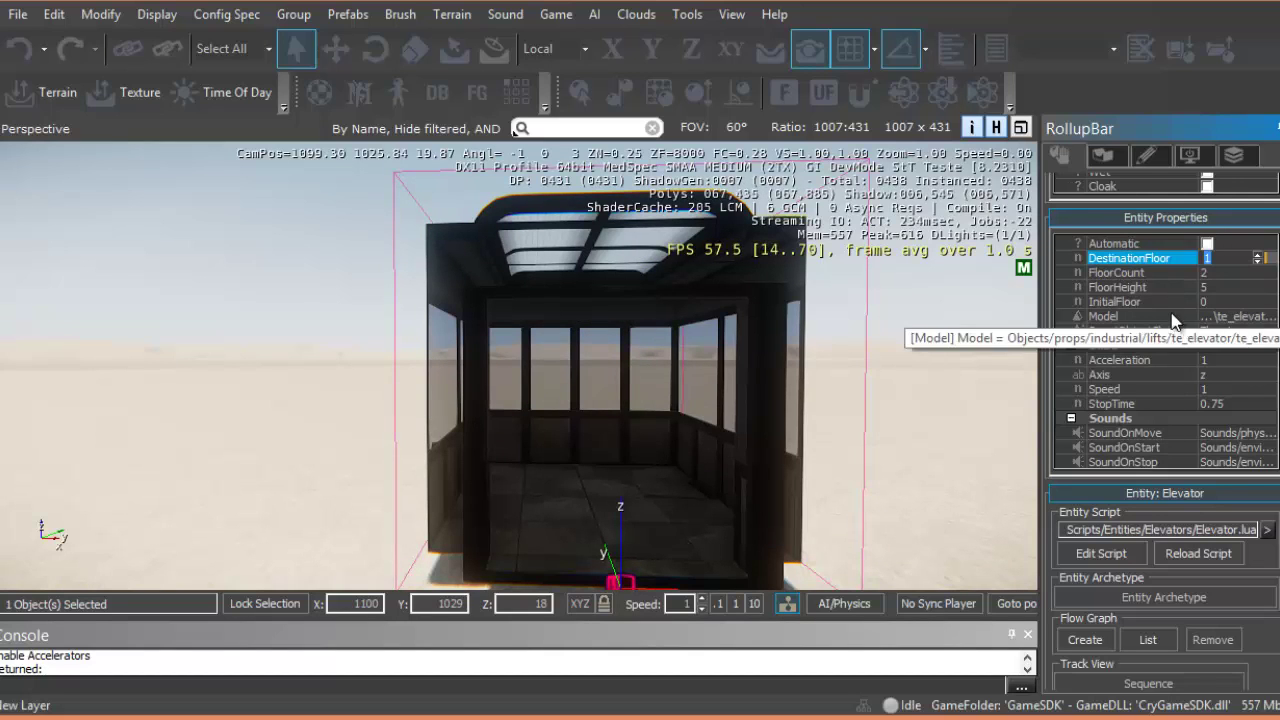
{"action": "left_click", "coordinate": [1125, 273]}
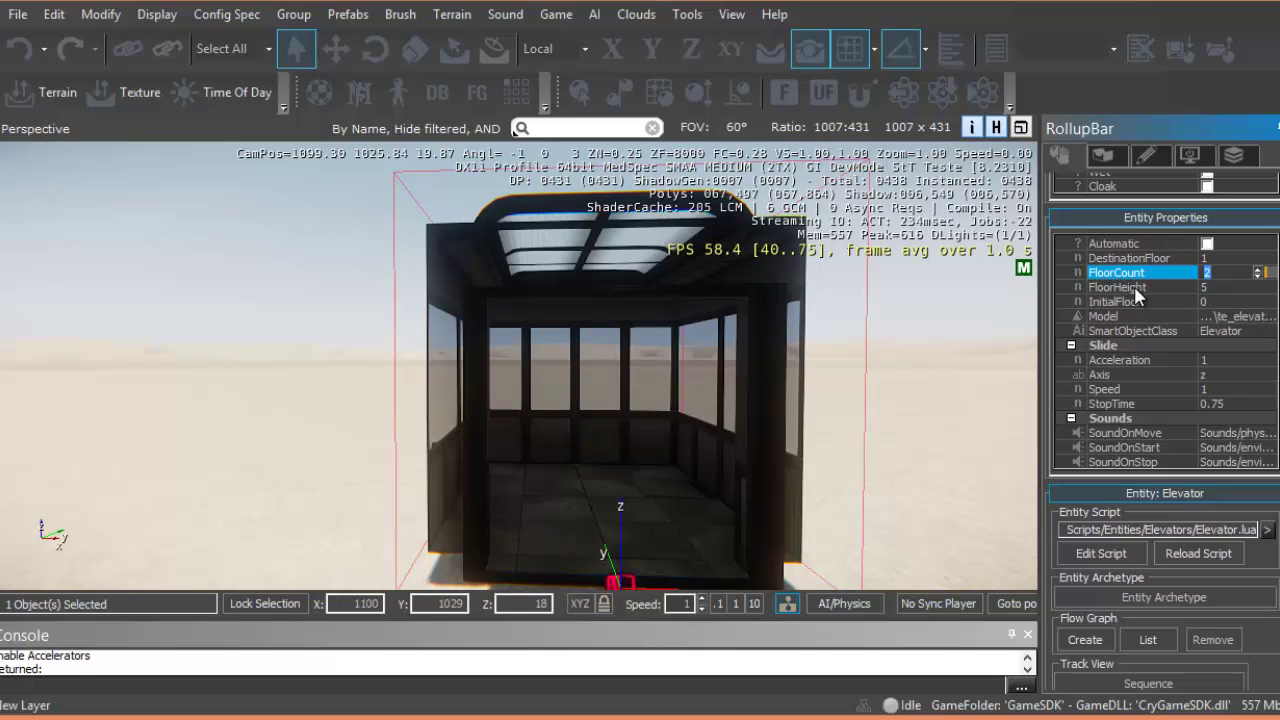
{"action": "left_click", "coordinate": [1125, 288]}
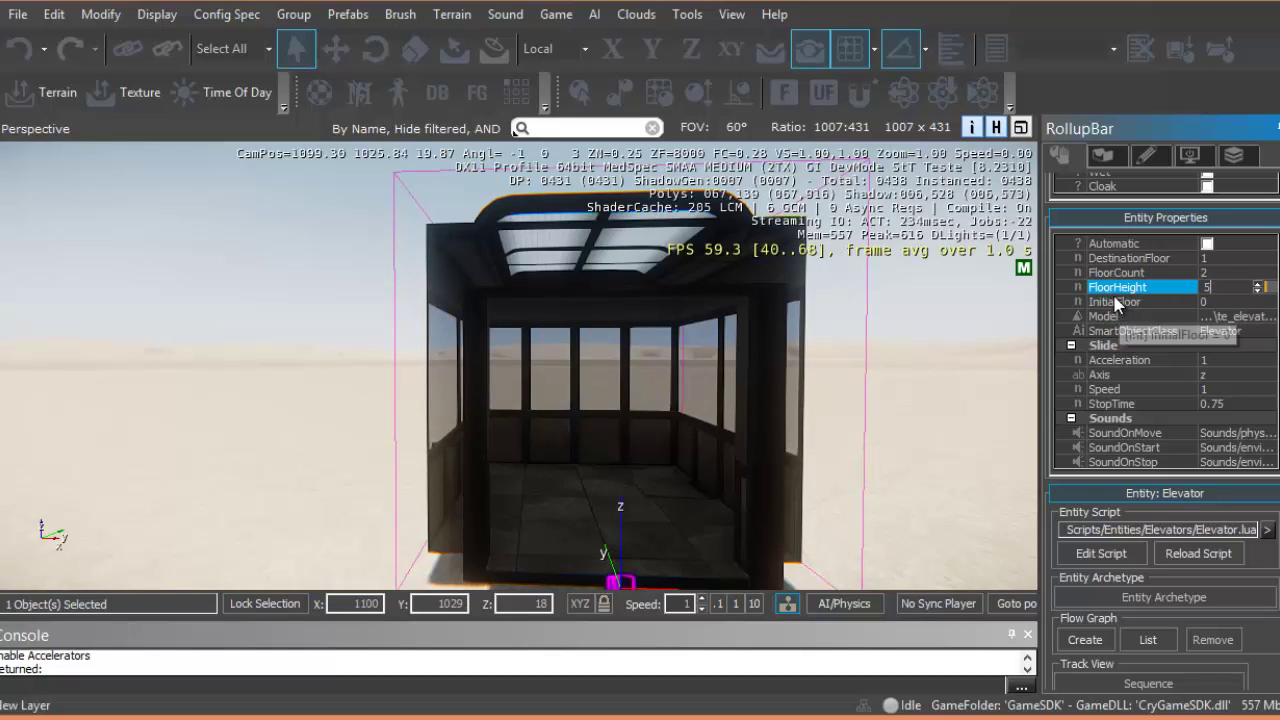
{"action": "left_click", "coordinate": [1187, 304]}
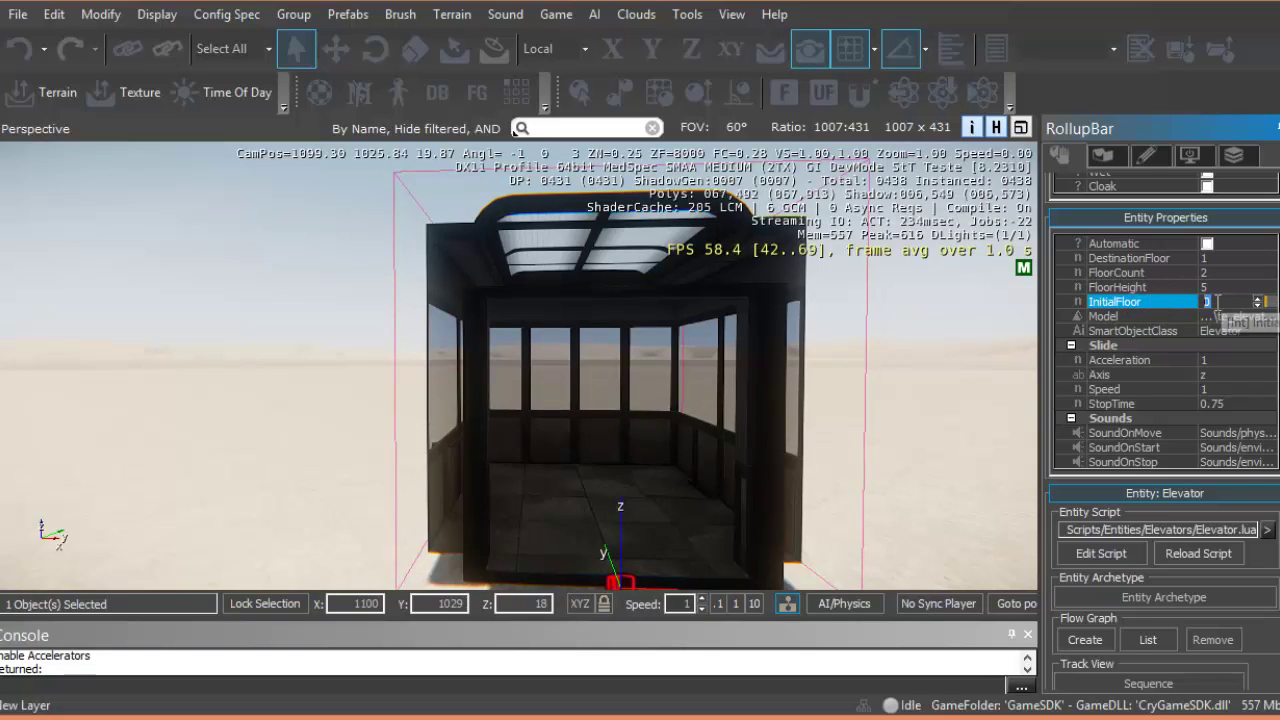
{"action": "left_click", "coordinate": [1219, 258]}
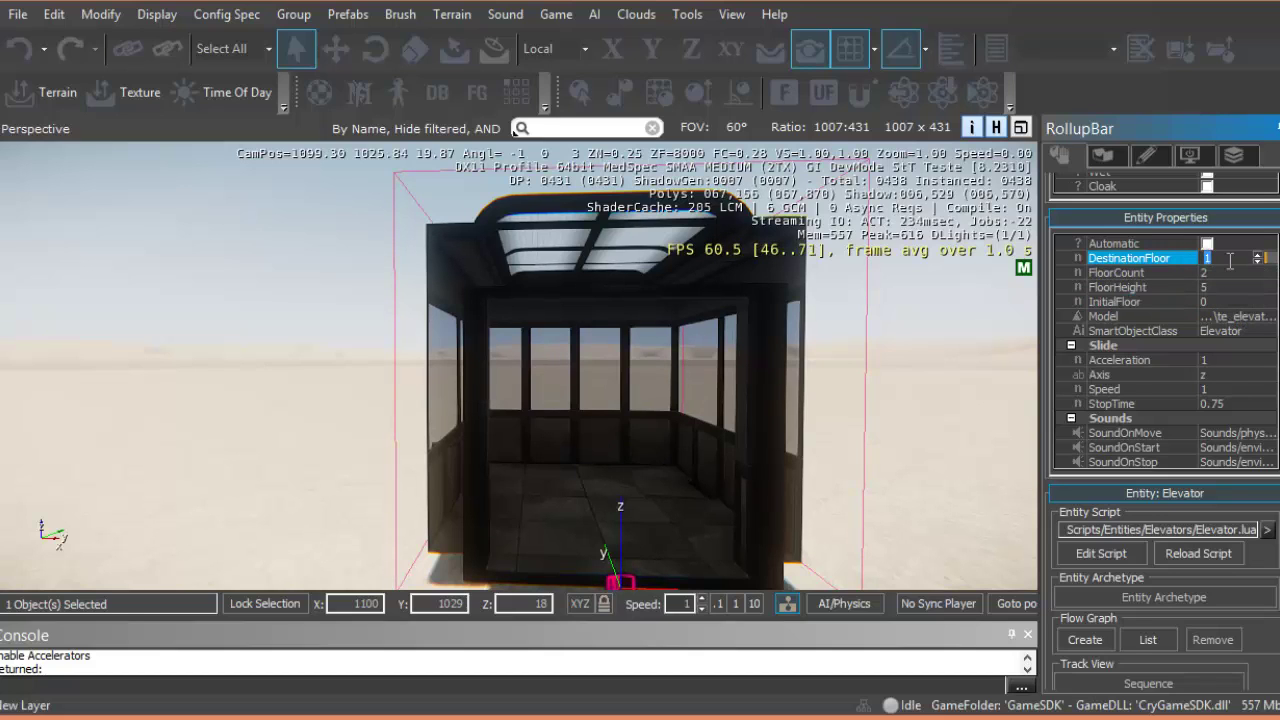
{"action": "left_click", "coordinate": [1218, 273]}
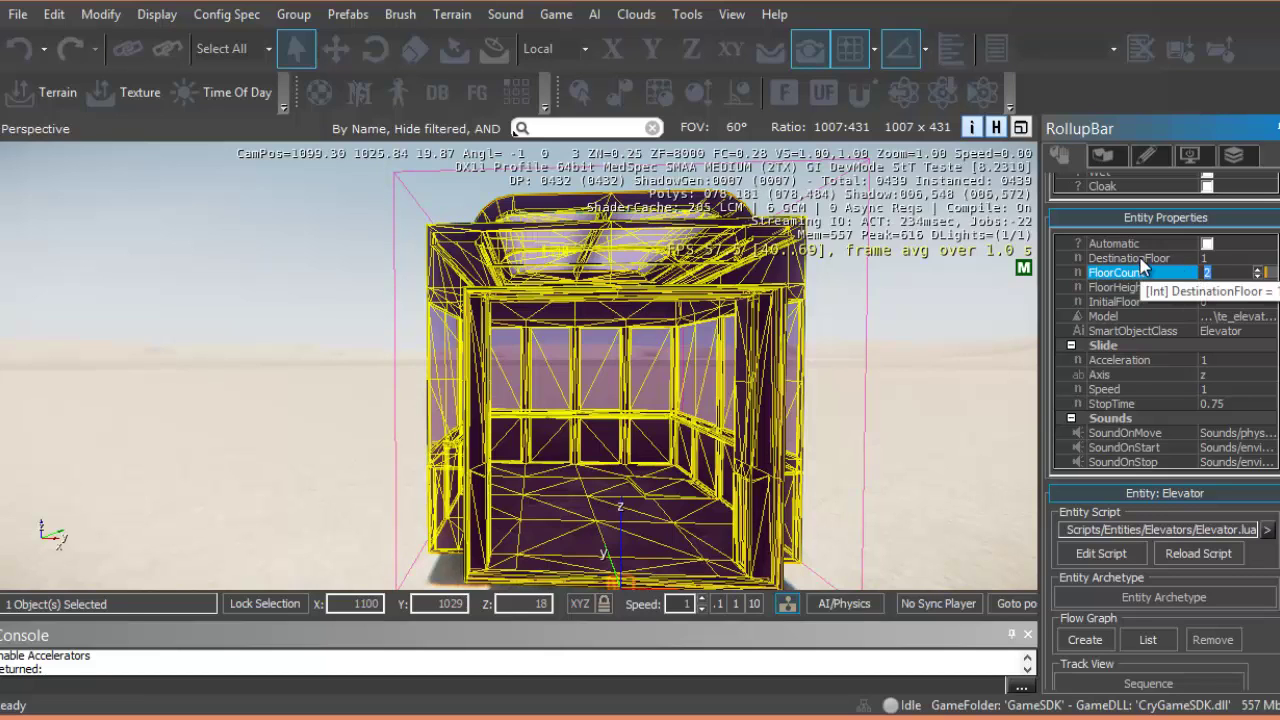
{"action": "left_click", "coordinate": [1195, 258]}
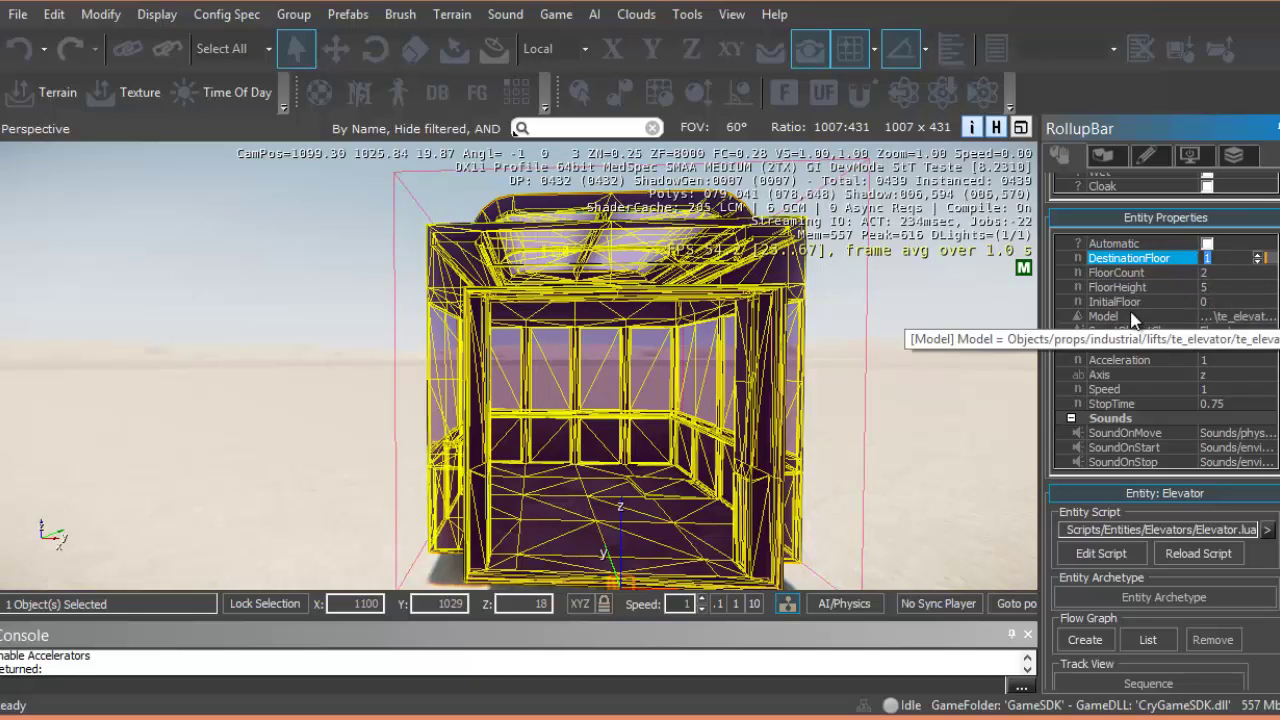
{"action": "left_click", "coordinate": [1197, 284]}
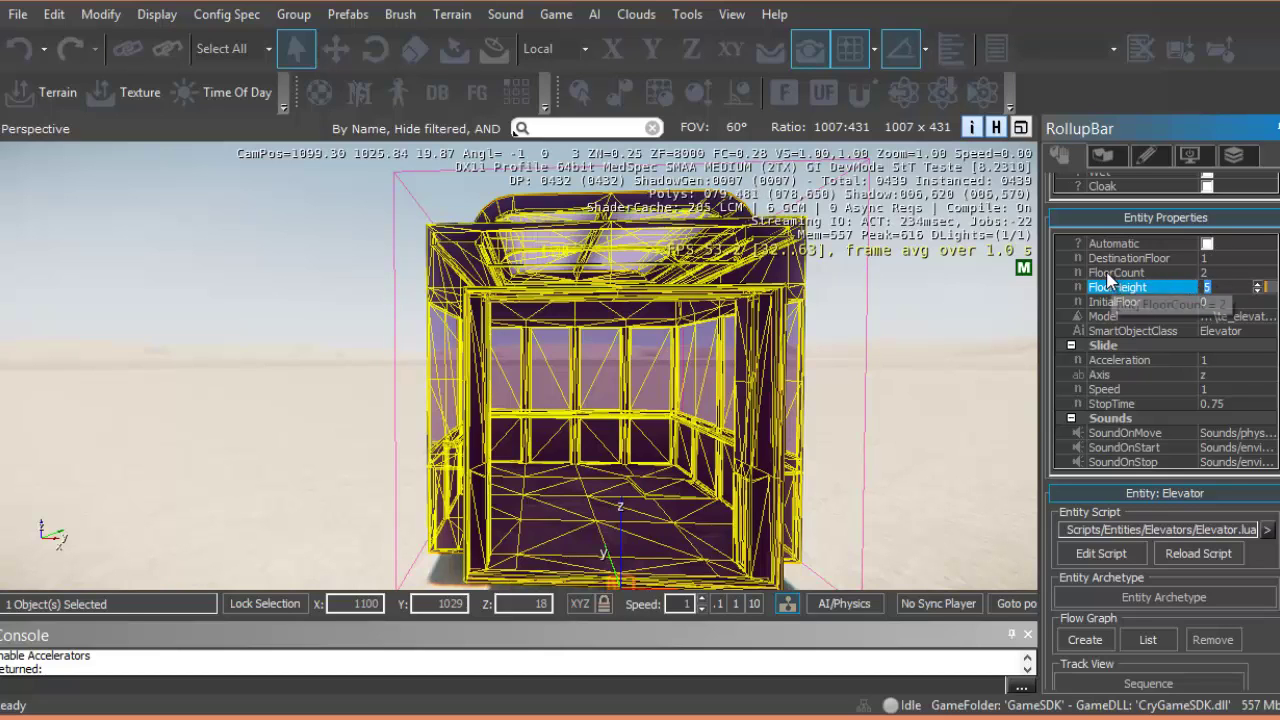
{"action": "type", "text": "8"}
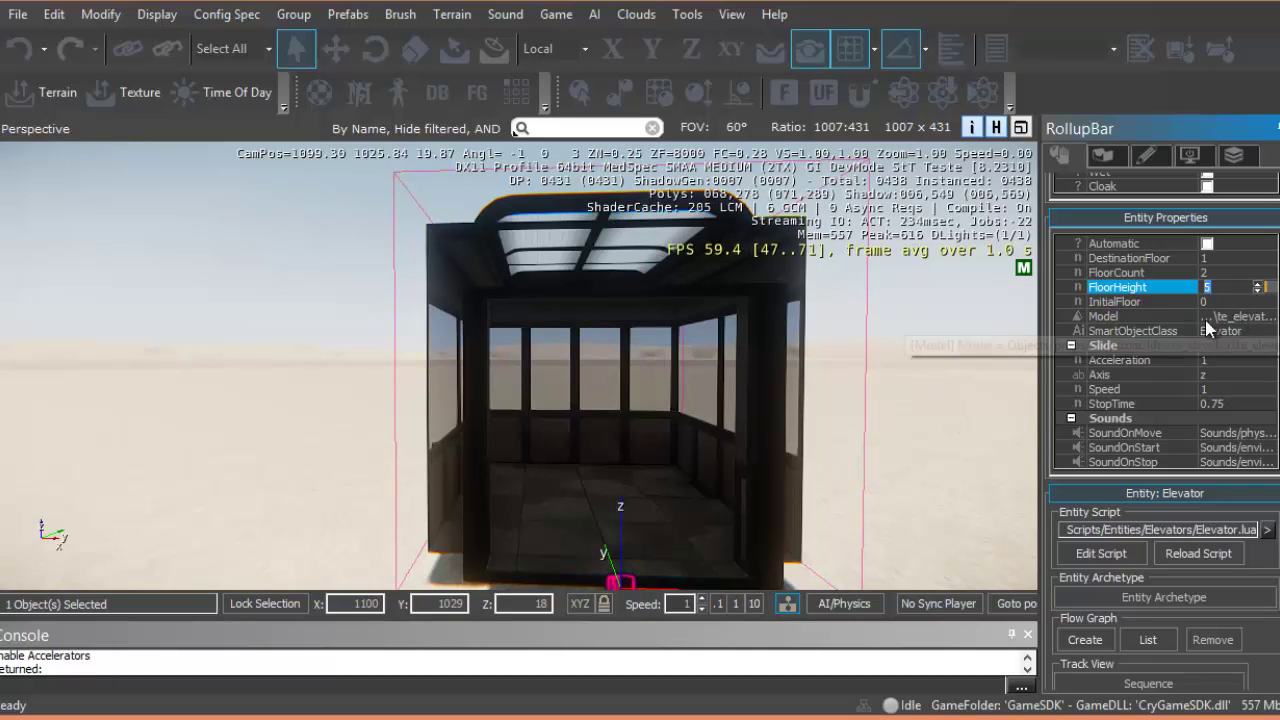
- Examine the elevator's Model, SmartObjectClass and Slide properties, including Acceleration, Axis, Speed and StopTime
{"action": "left_click", "coordinate": [1248, 317]}
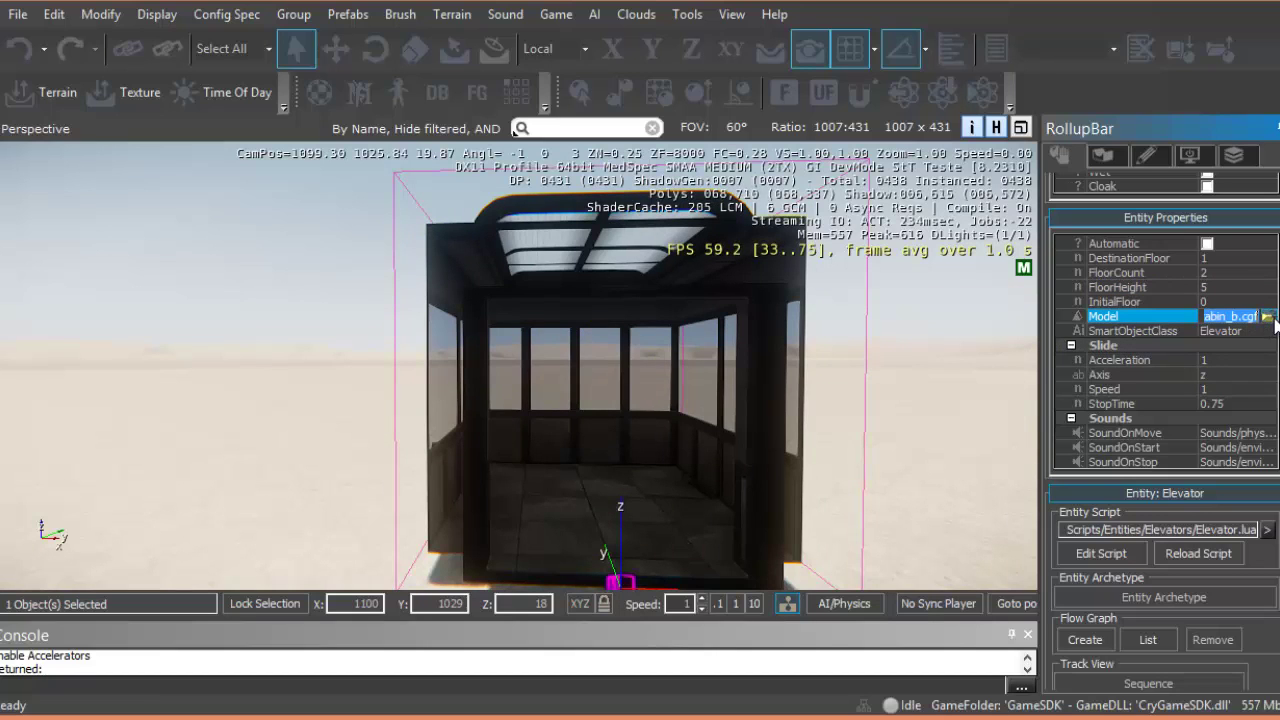
{"action": "left_click", "coordinate": [1155, 334]}
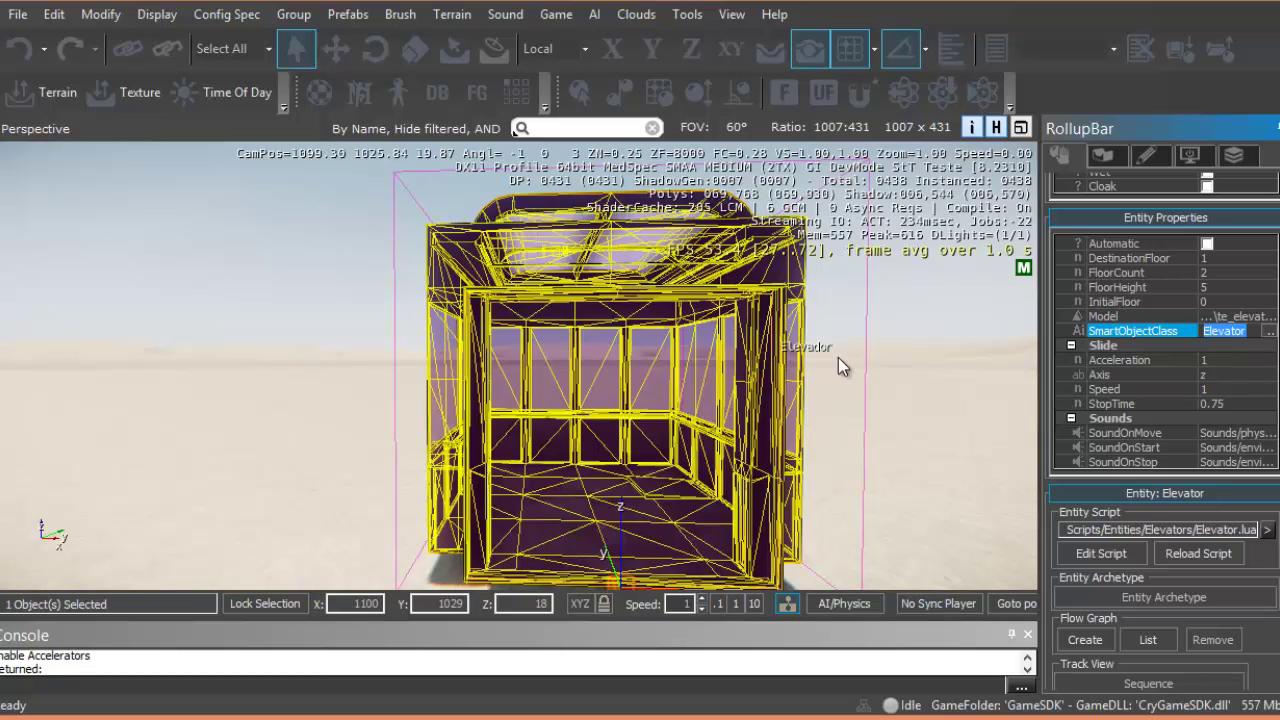
{"action": "left_click", "coordinate": [1189, 362]}
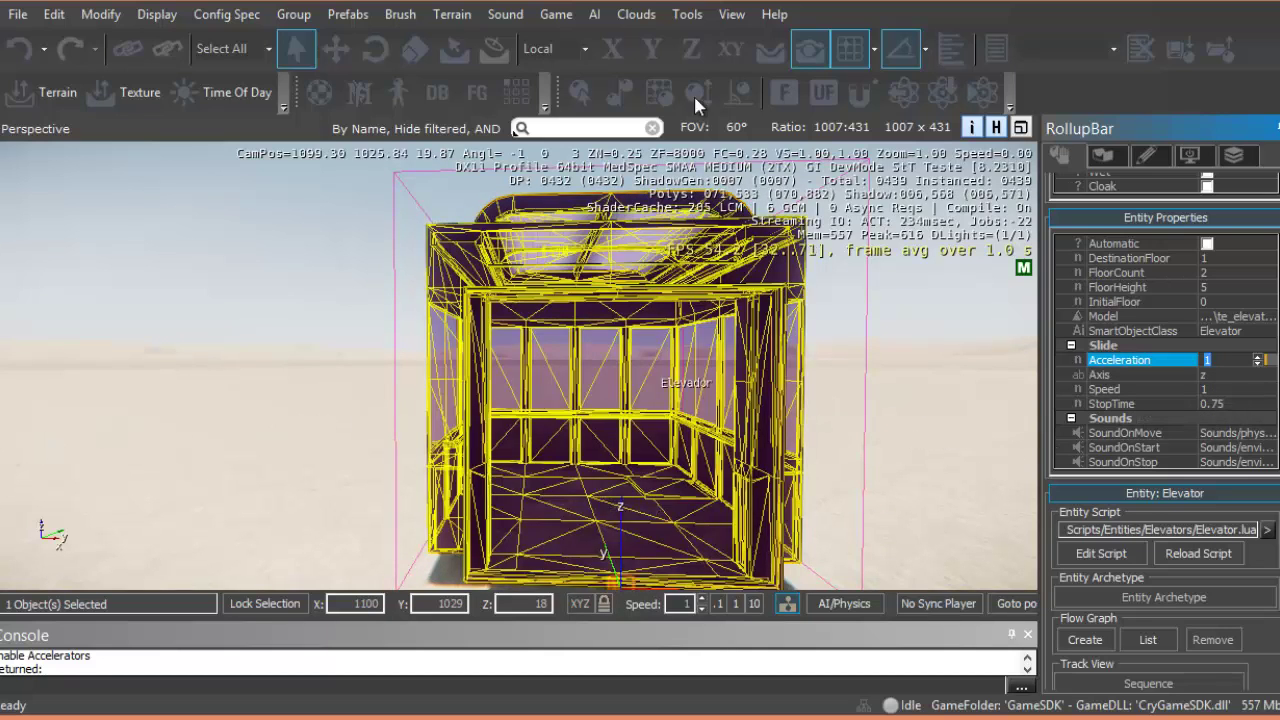
{"action": "left_click", "coordinate": [1224, 374]}
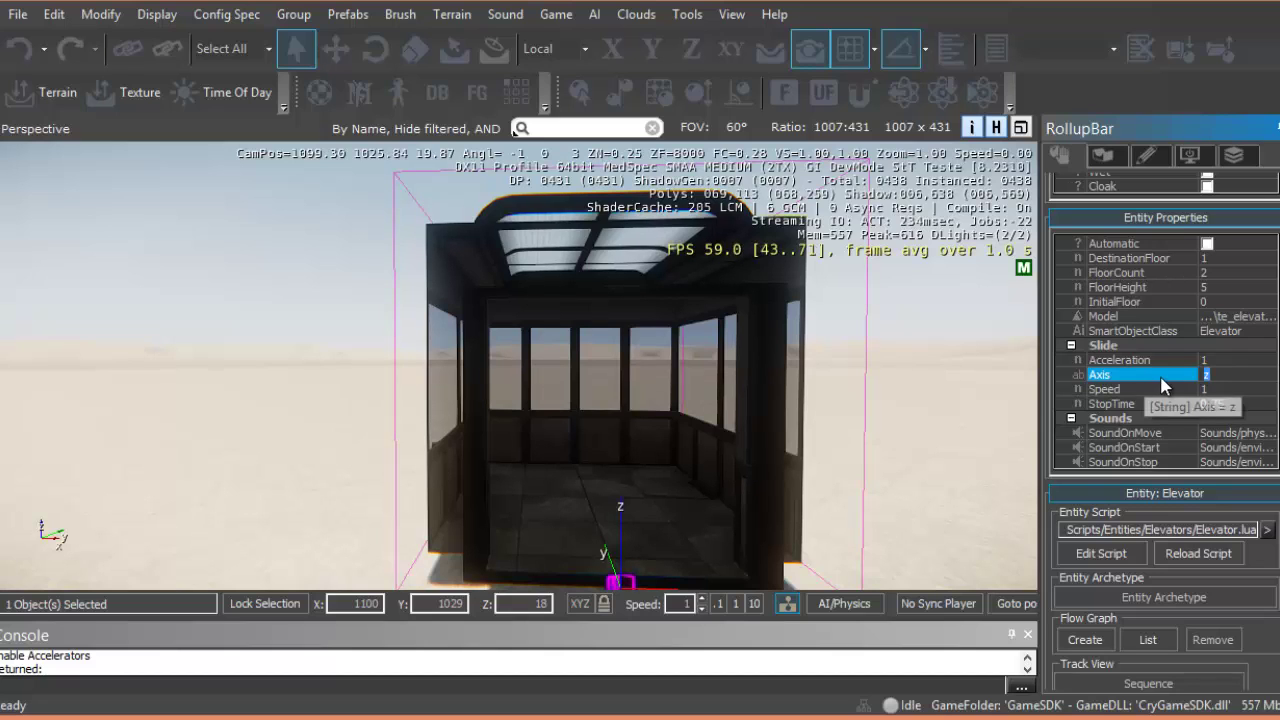
{"action": "left_click", "coordinate": [1232, 390]}
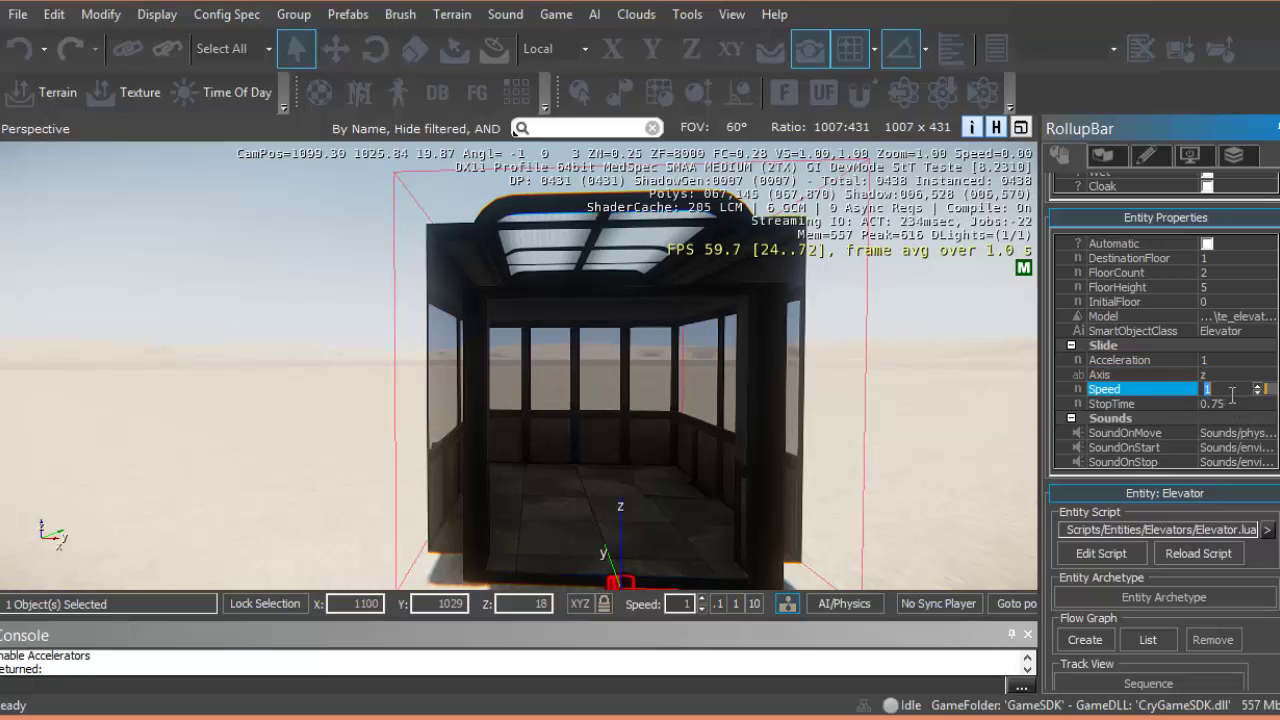
{"action": "left_click", "coordinate": [1218, 404]}
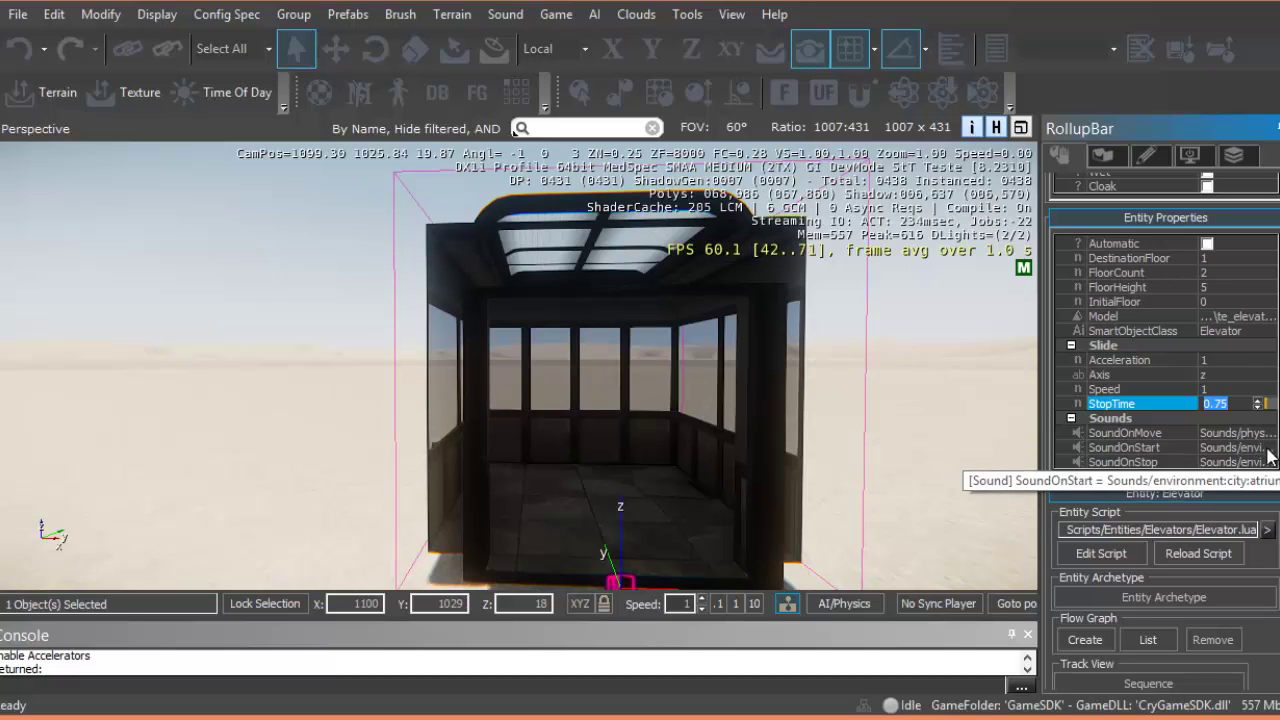
{"action": "scroll", "coordinate": [1277, 338], "scroll_direction": "down", "scroll_amount": 2}
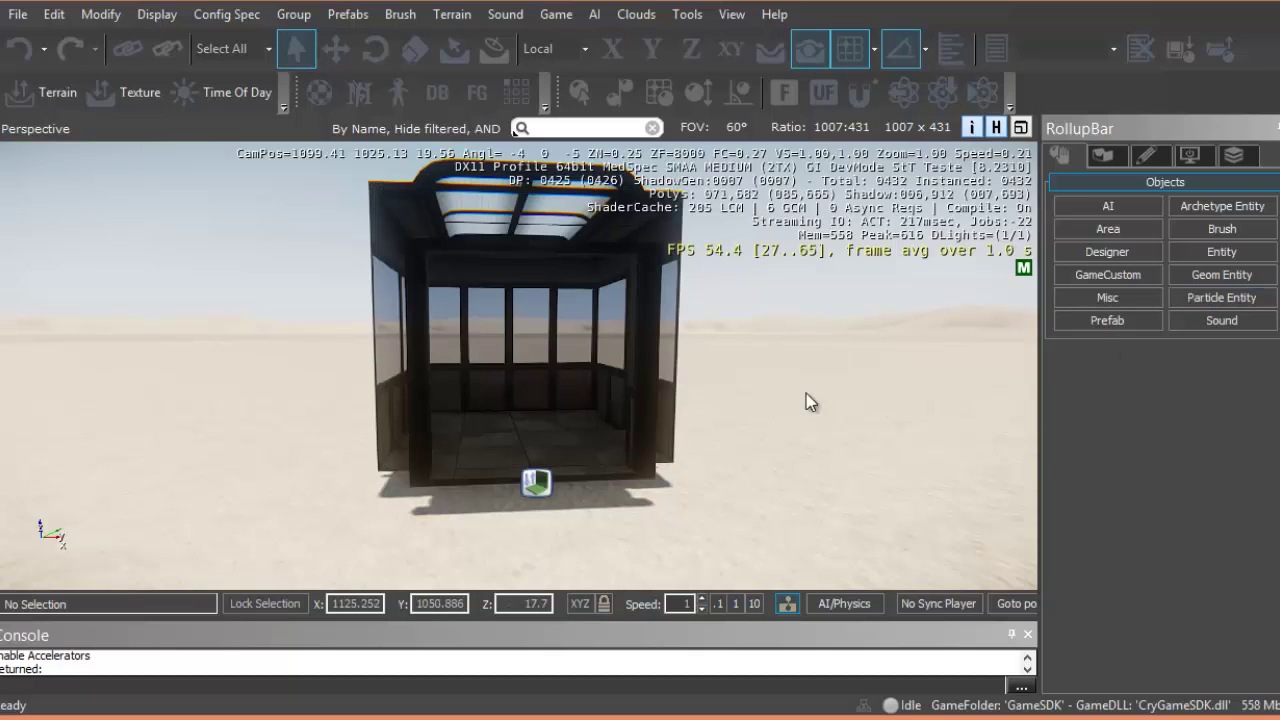
- Create a flow graph for the elevator under the group name Elevador, and enlarge and reposition the Flow Graph window
{"action": "right_click", "coordinate": [527, 443]}
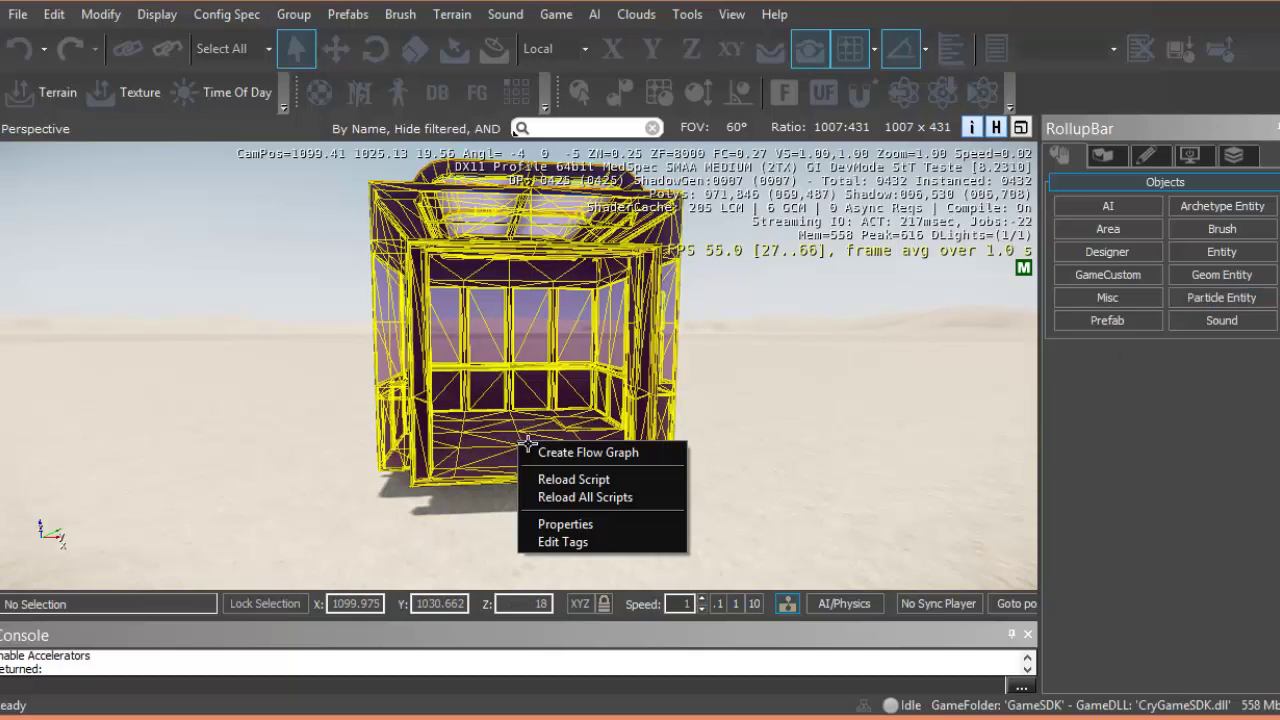
{"action": "left_click", "coordinate": [580, 452]}
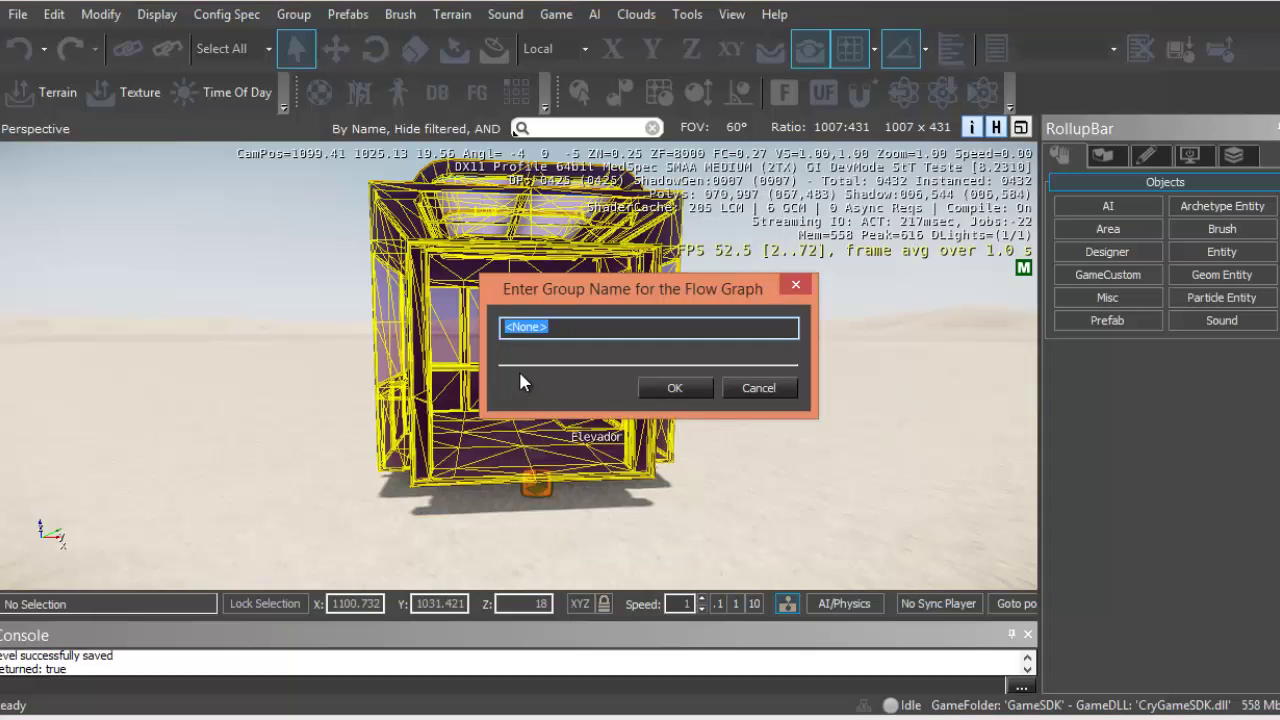
{"action": "type", "text": "Elevador"}
{"action": "key", "text": "Return"}
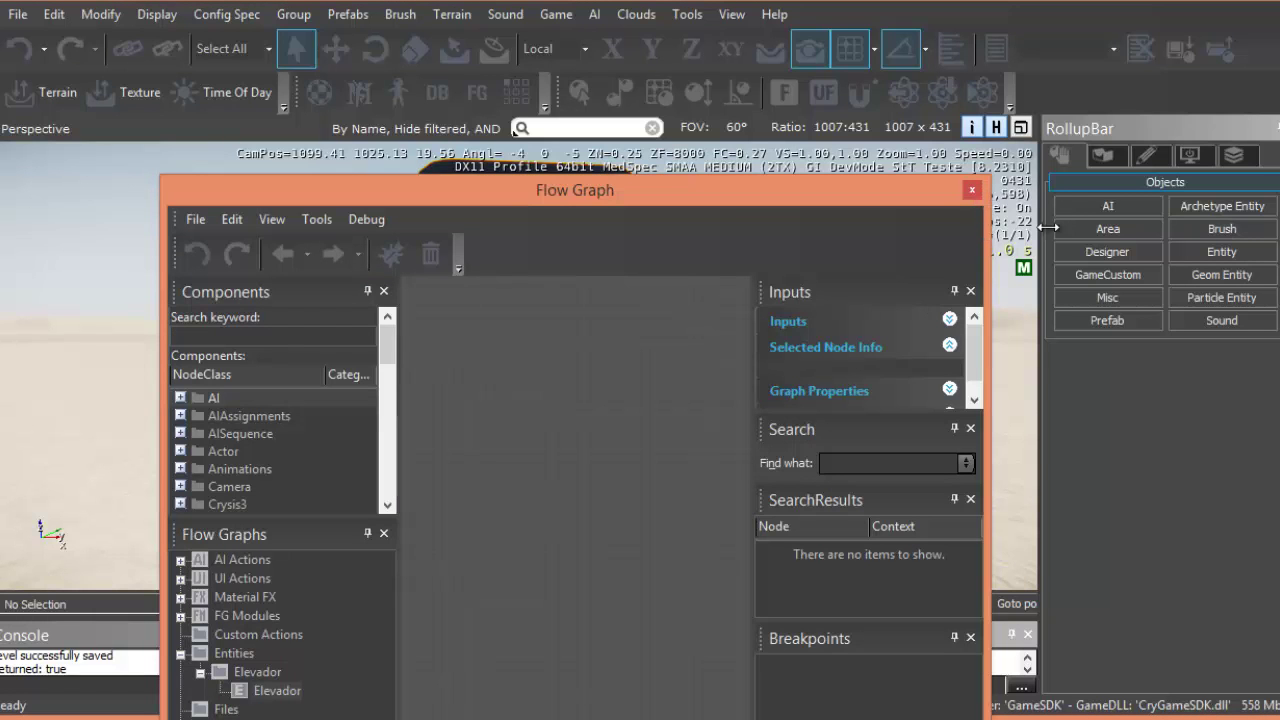
{"action": "left_click_drag", "start_coordinate": [1048, 228], "coordinate": [1261, 222]}
{"action": "left_click_drag", "start_coordinate": [810, 189], "coordinate": [765, 256]}
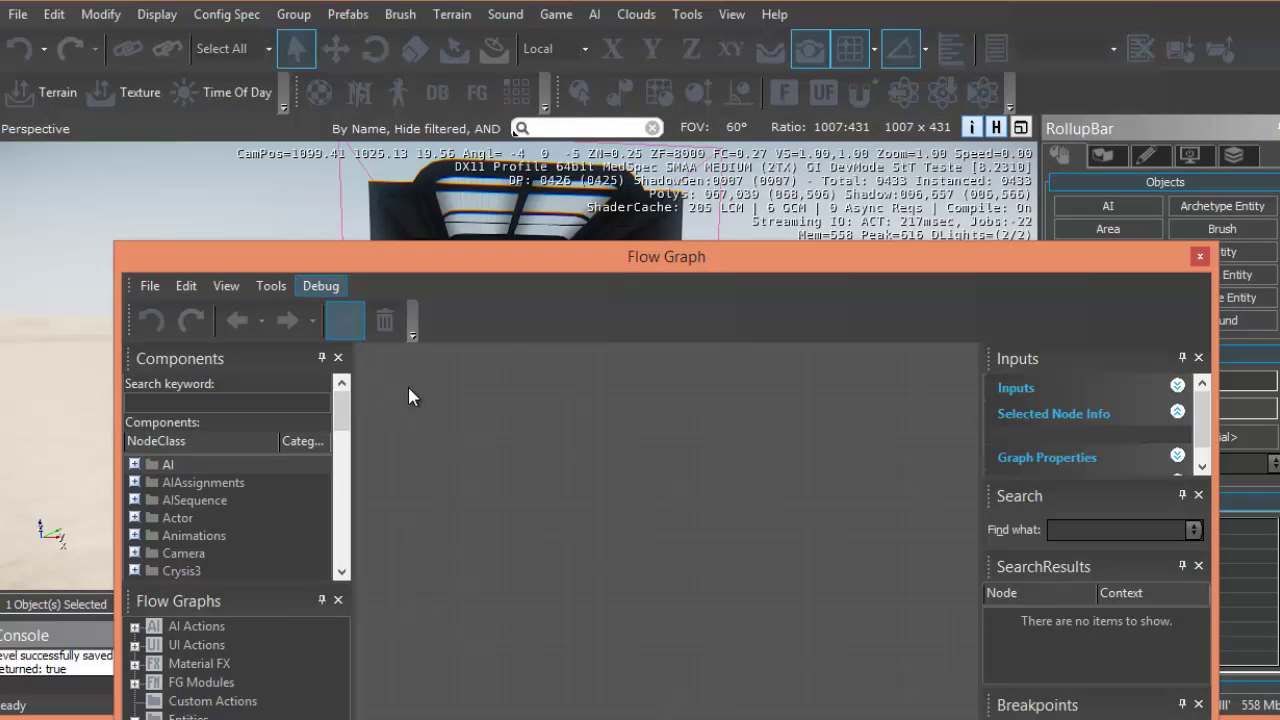
- Add the selected elevator entity as a node in the flow graph and place it toward the right of the canvas
{"action": "right_click", "coordinate": [444, 424]}
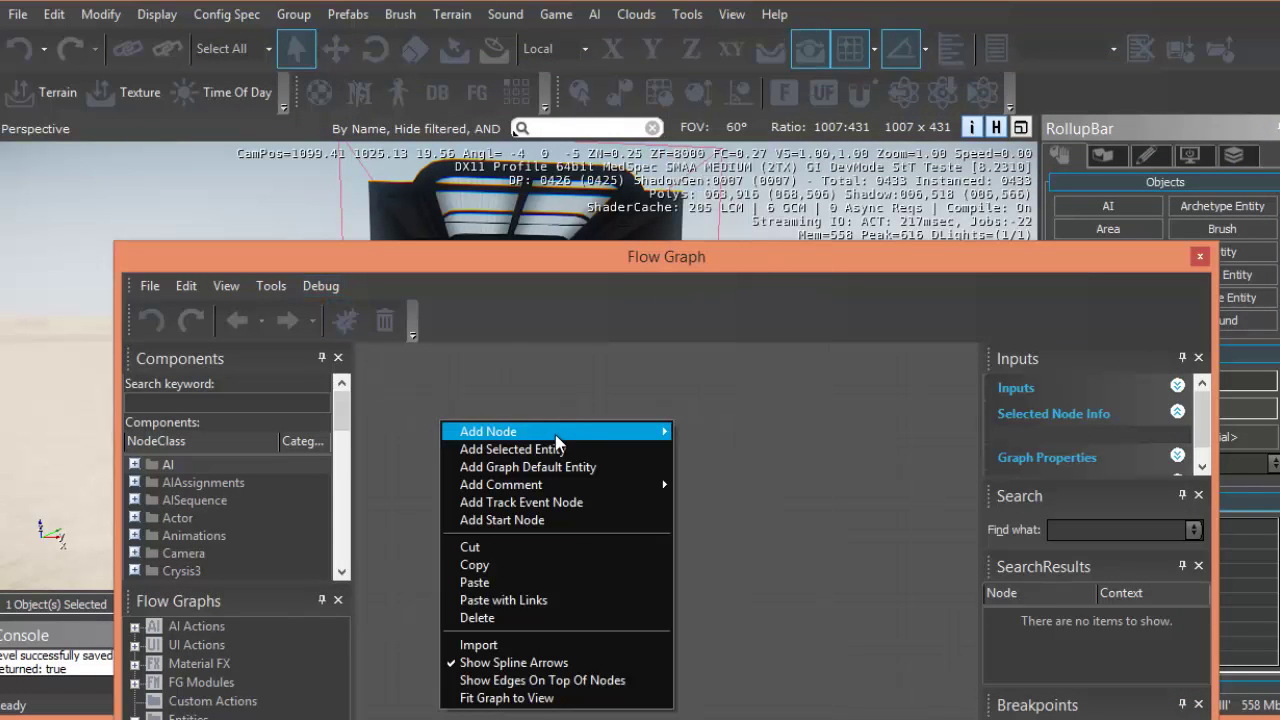
{"action": "left_click", "coordinate": [547, 449]}
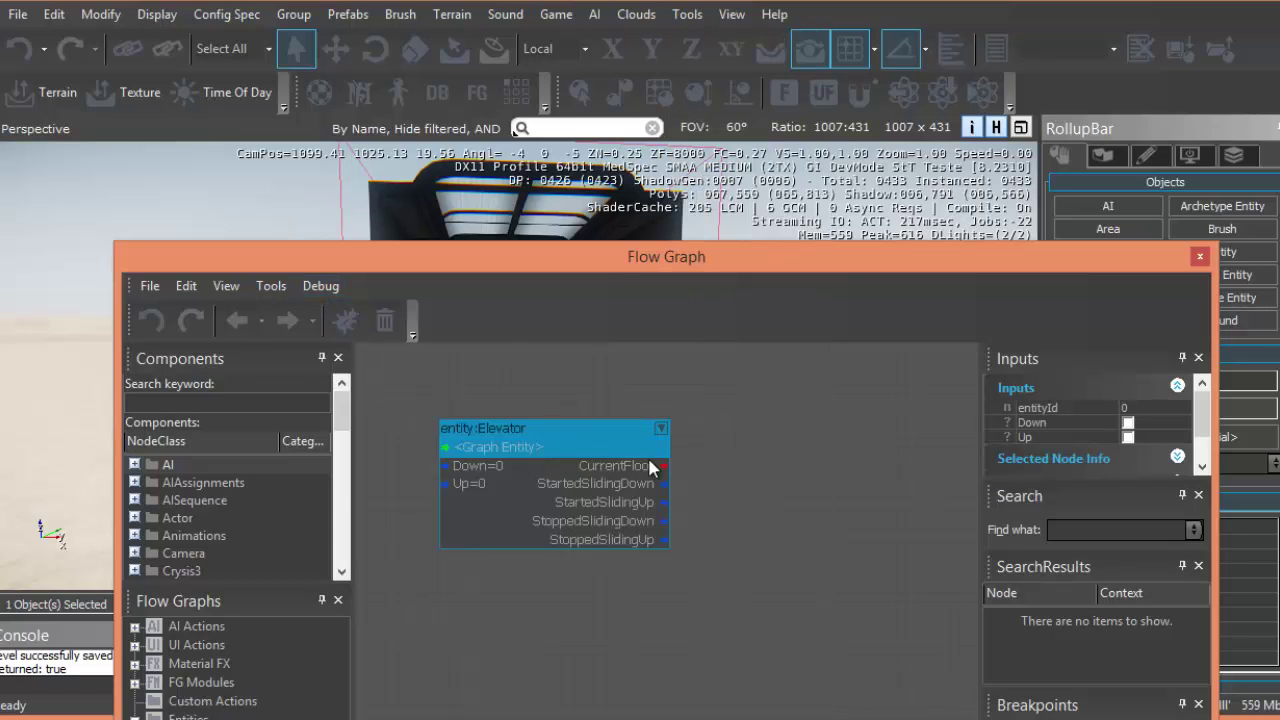
{"action": "left_click_drag", "start_coordinate": [575, 441], "coordinate": [794, 441]}
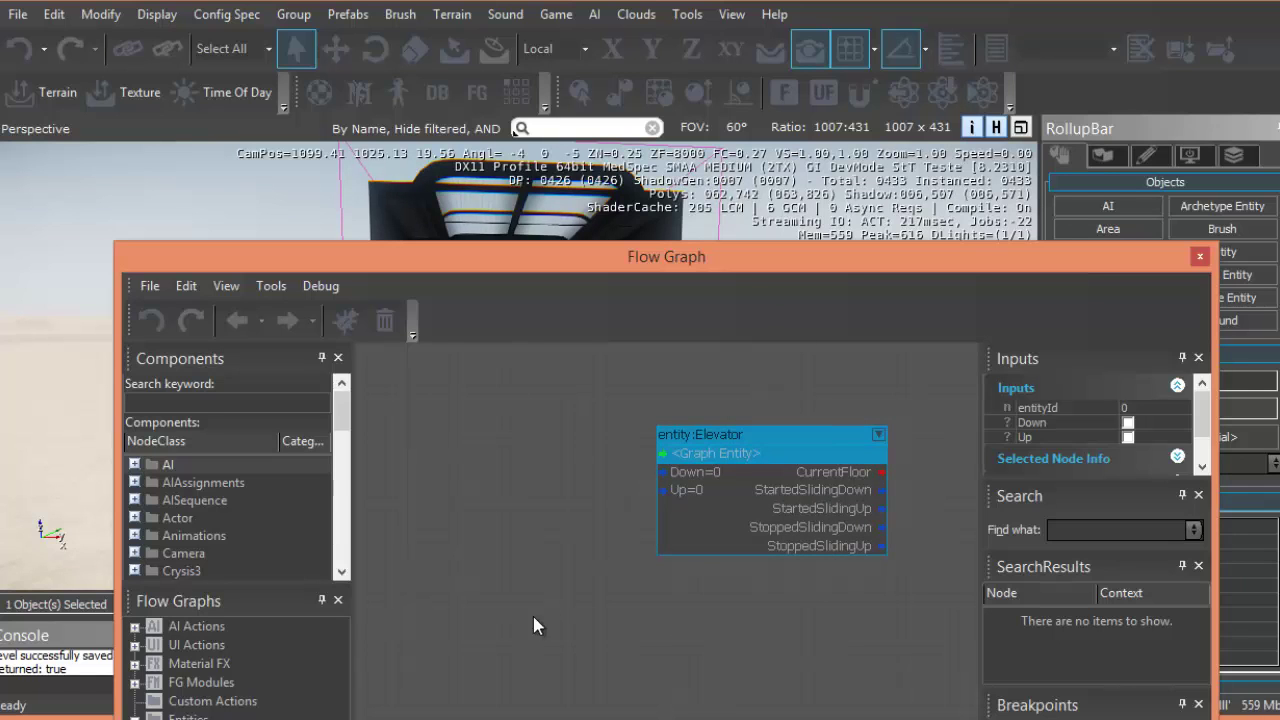
- Add a Game:Start node to the left of the elevator node, connect its output to the elevator's Up input, and close the graph
{"action": "right_click", "coordinate": [480, 541]}
{"action": "left_click", "coordinate": [538, 340]}
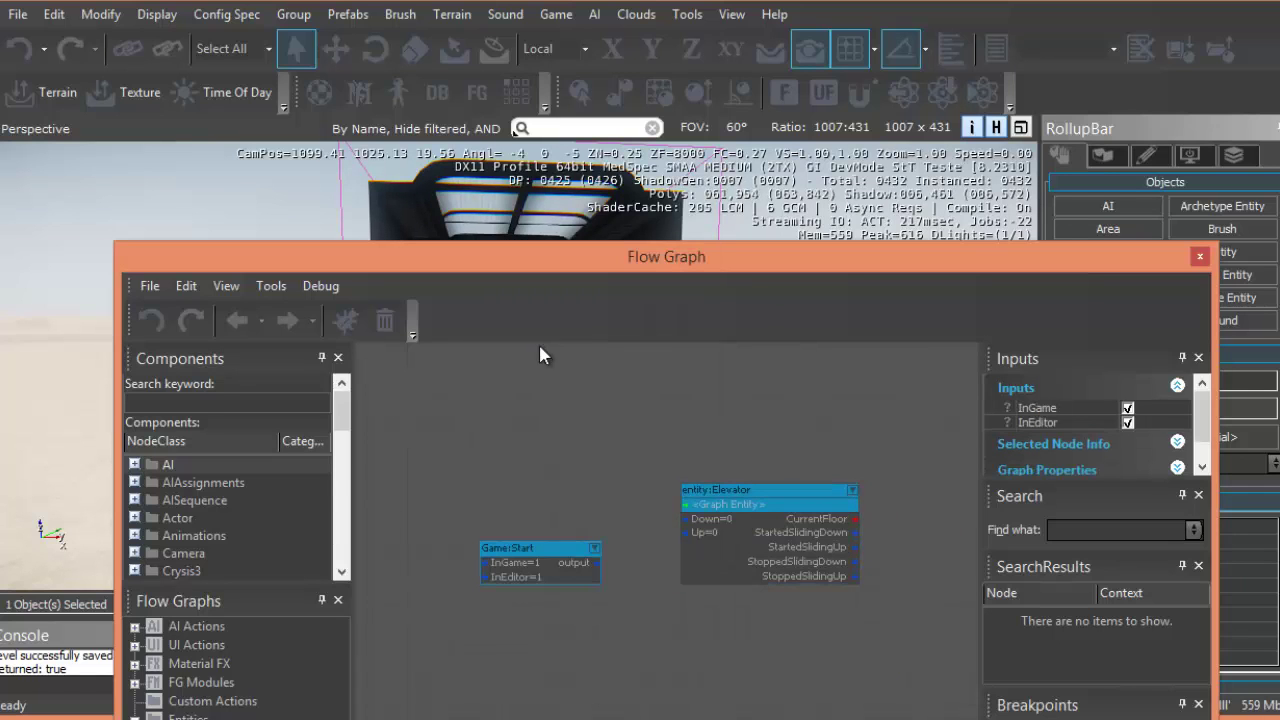
{"action": "left_click_drag", "start_coordinate": [539, 554], "coordinate": [466, 456]}
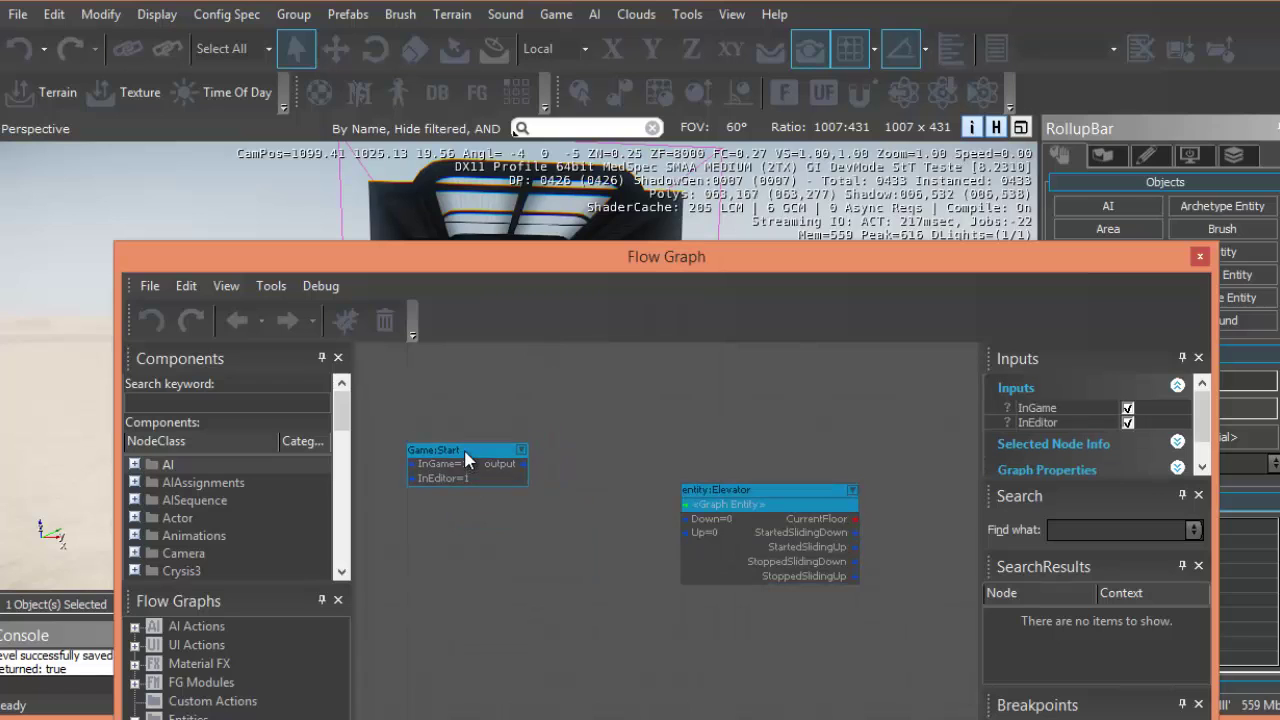
{"action": "left_click_drag", "start_coordinate": [722, 498], "coordinate": [664, 424]}
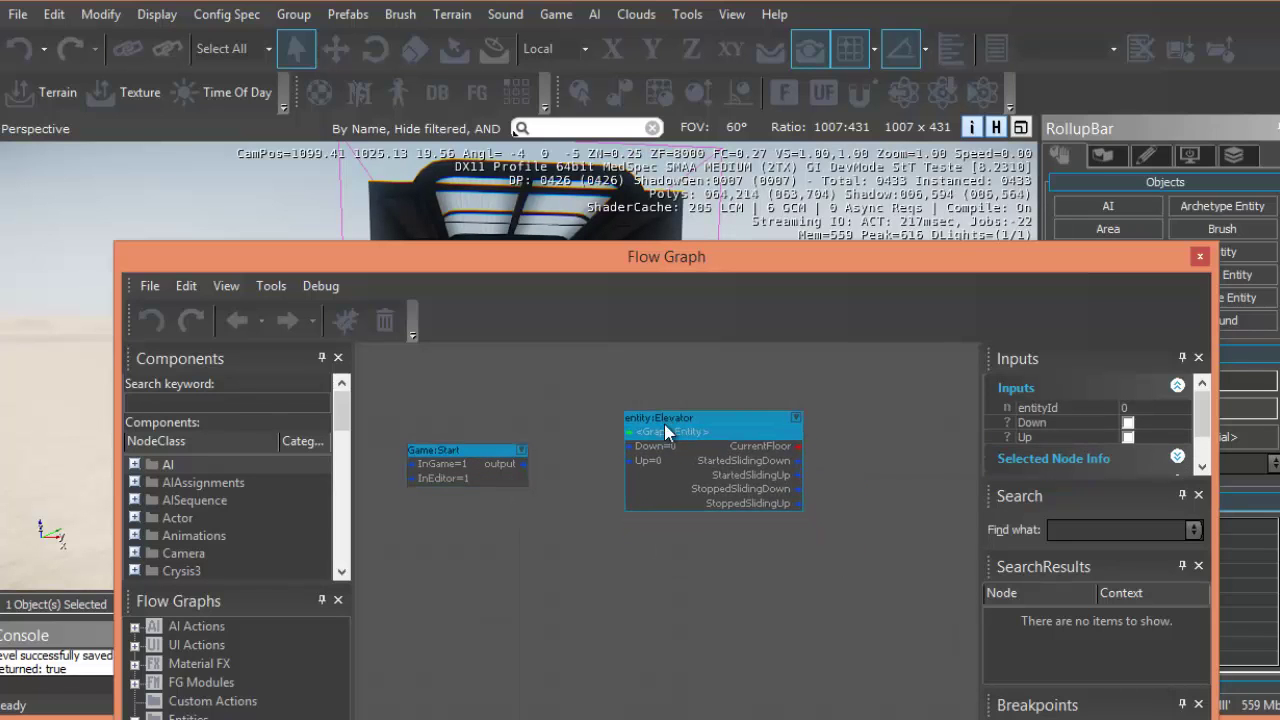
{"action": "left_click_drag", "start_coordinate": [521, 465], "coordinate": [633, 464]}
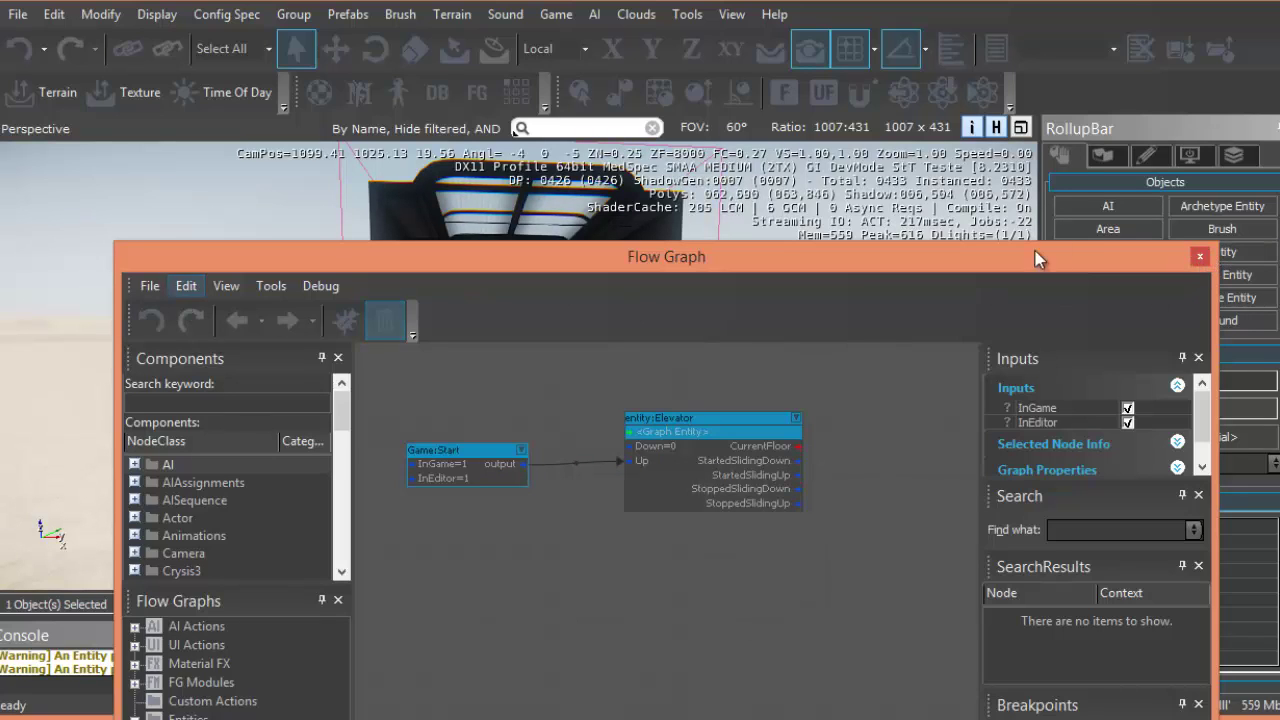
{"action": "left_click", "coordinate": [1200, 257]}
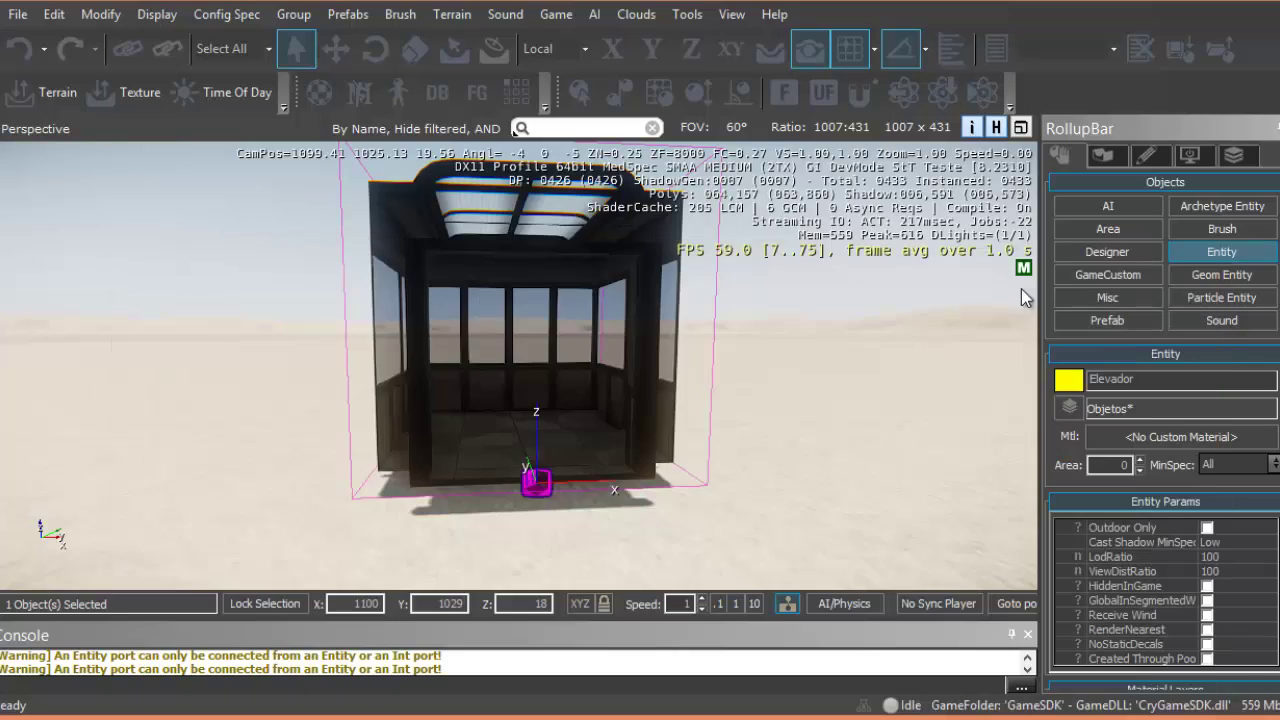
- Run the level in game mode to test the elevator with its flow graph, and return to editing
{"action": "left_click", "coordinate": [557, 525]}
{"action": "key", "text": "ctrl+g"}
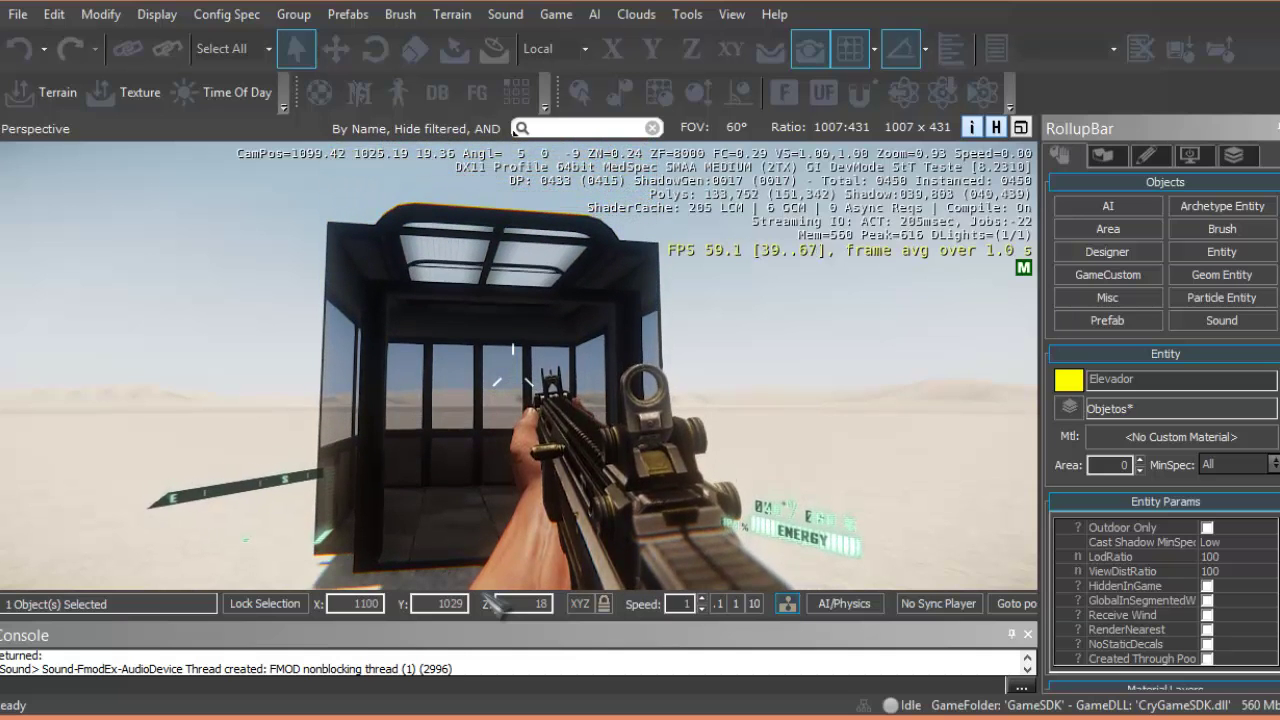
{"action": "key", "text": "Escape"}
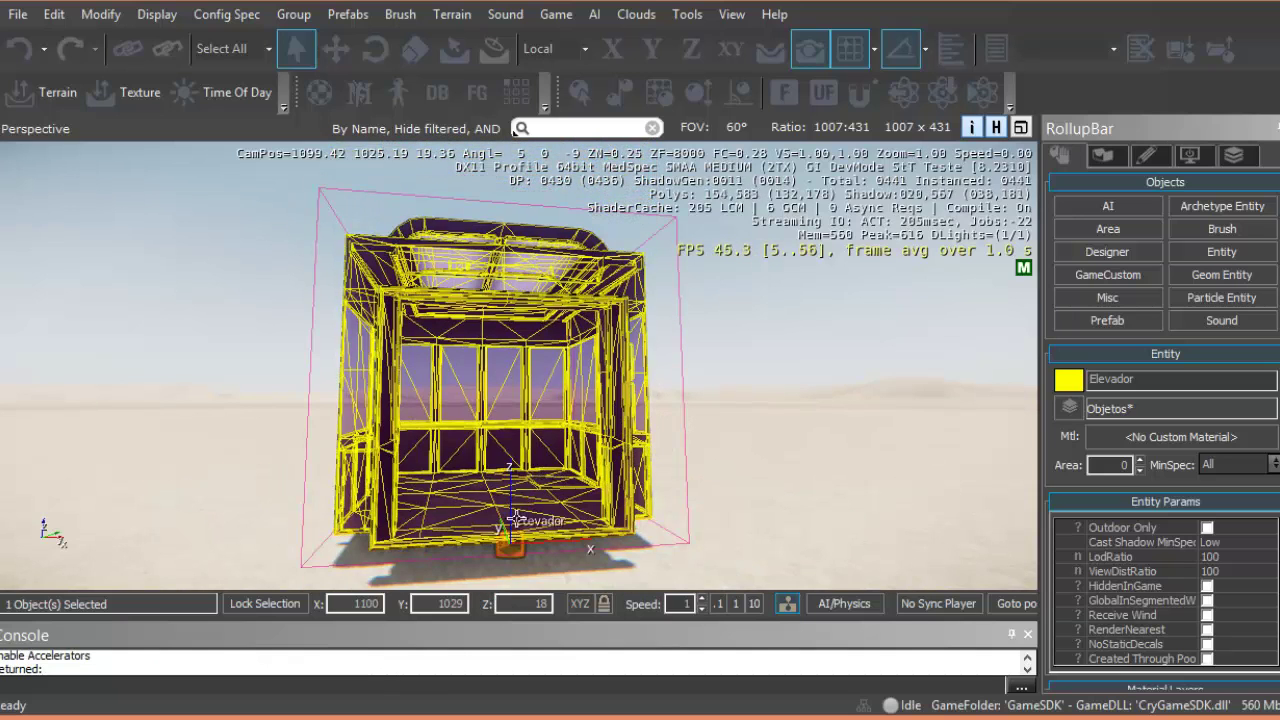
- Reopen the elevator's flow graph to check the link from Game:Start to the Up input, and close it
{"action": "right_click", "coordinate": [568, 486]}
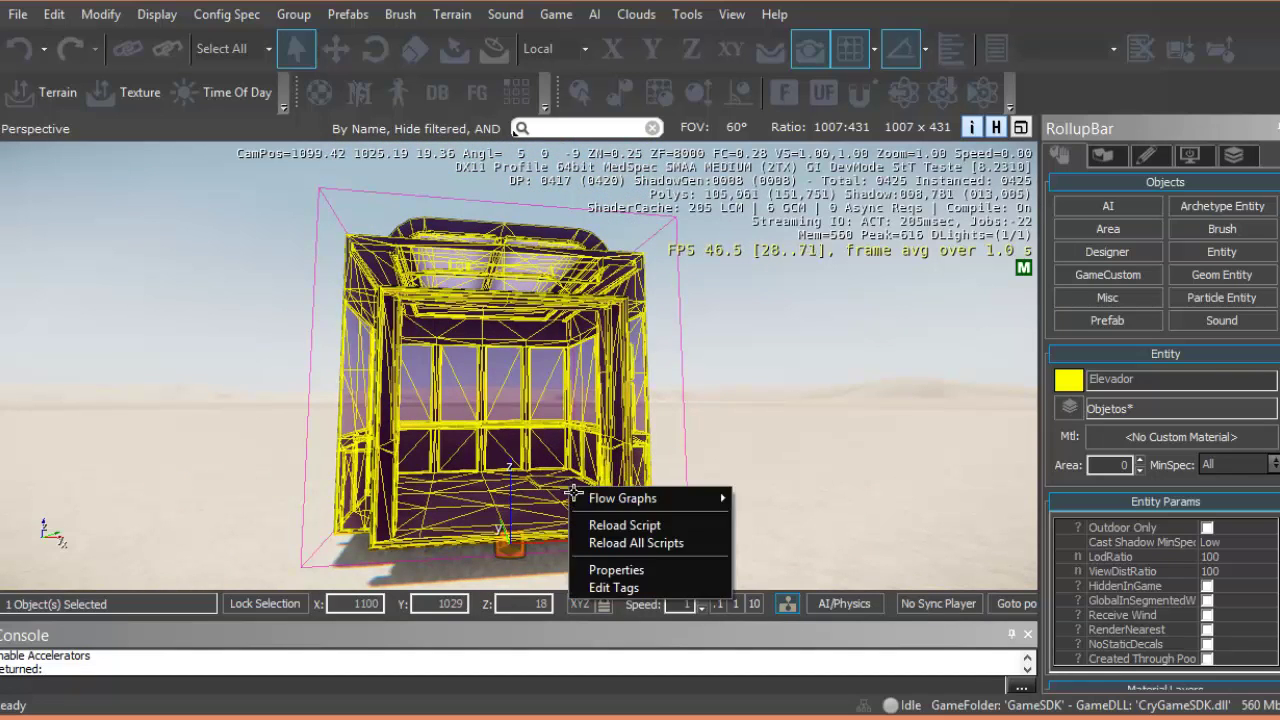
{"action": "mouse_move", "coordinate": [688, 498]}
{"action": "left_click", "coordinate": [785, 497]}
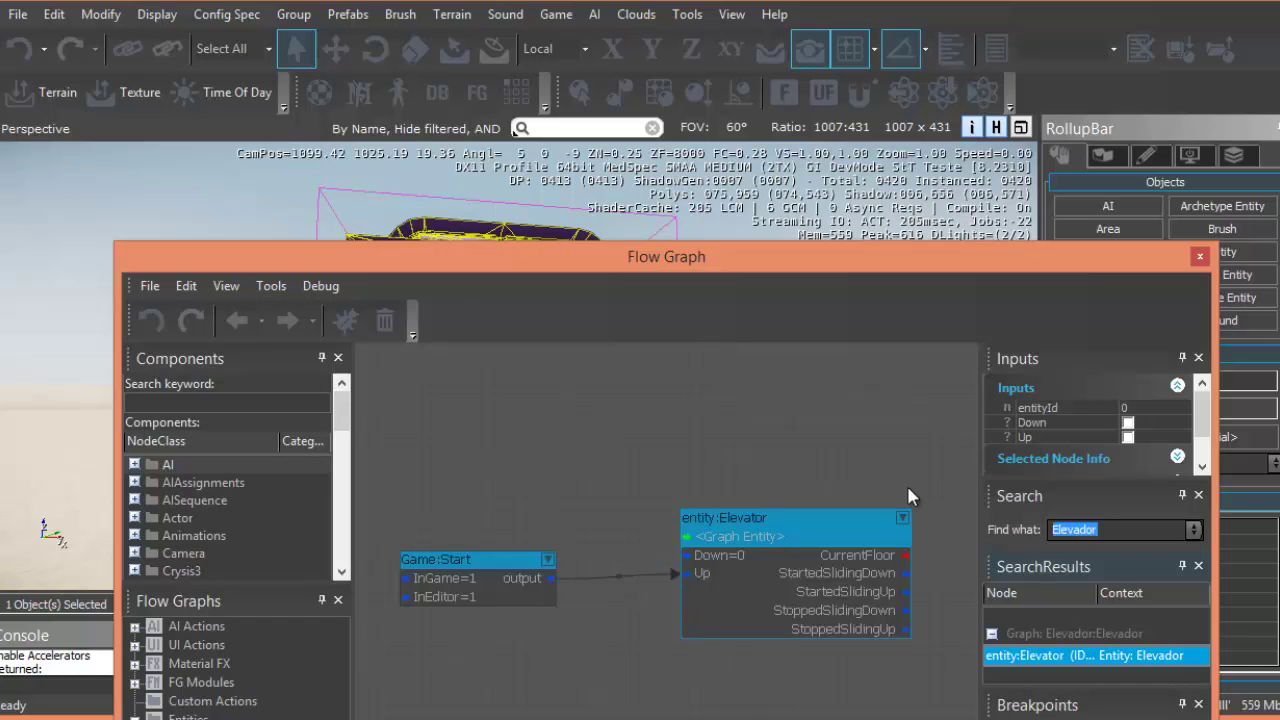
{"action": "left_click", "coordinate": [1200, 258]}
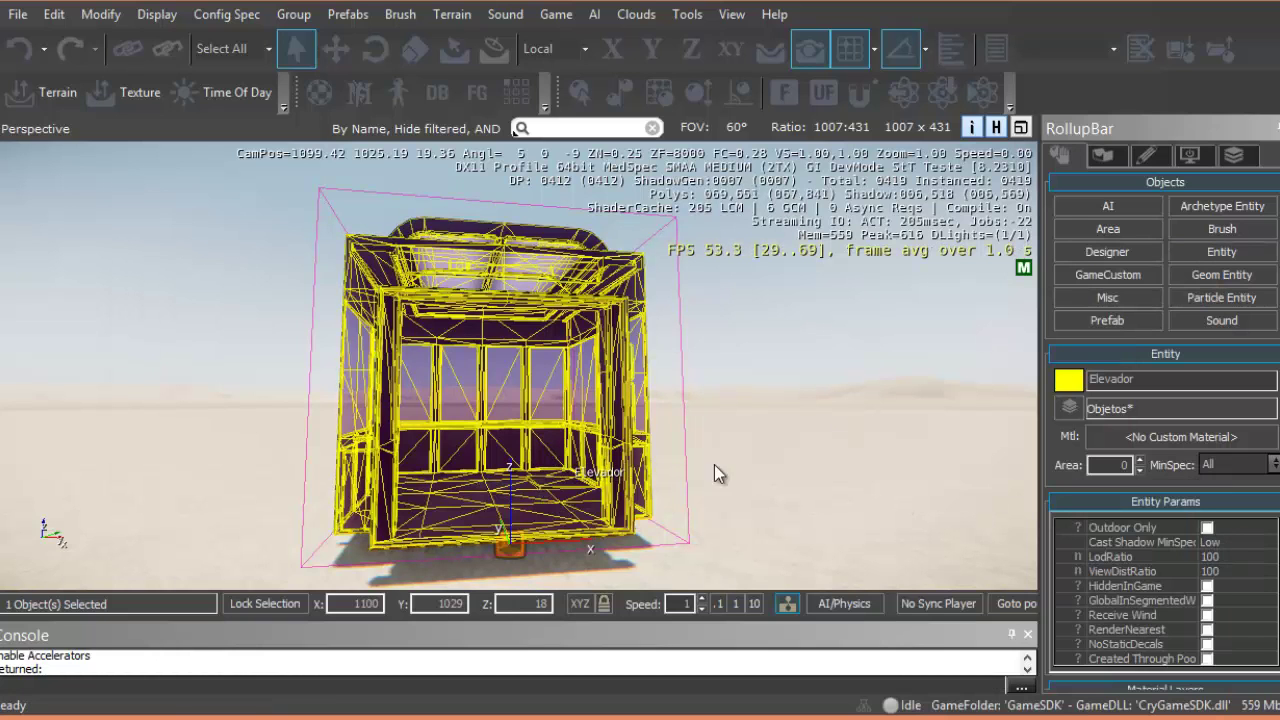
- Set the elevator's DestinationFloor property to 1
{"action": "scroll", "coordinate": [1165, 430], "scroll_direction": "down", "scroll_amount": 6}
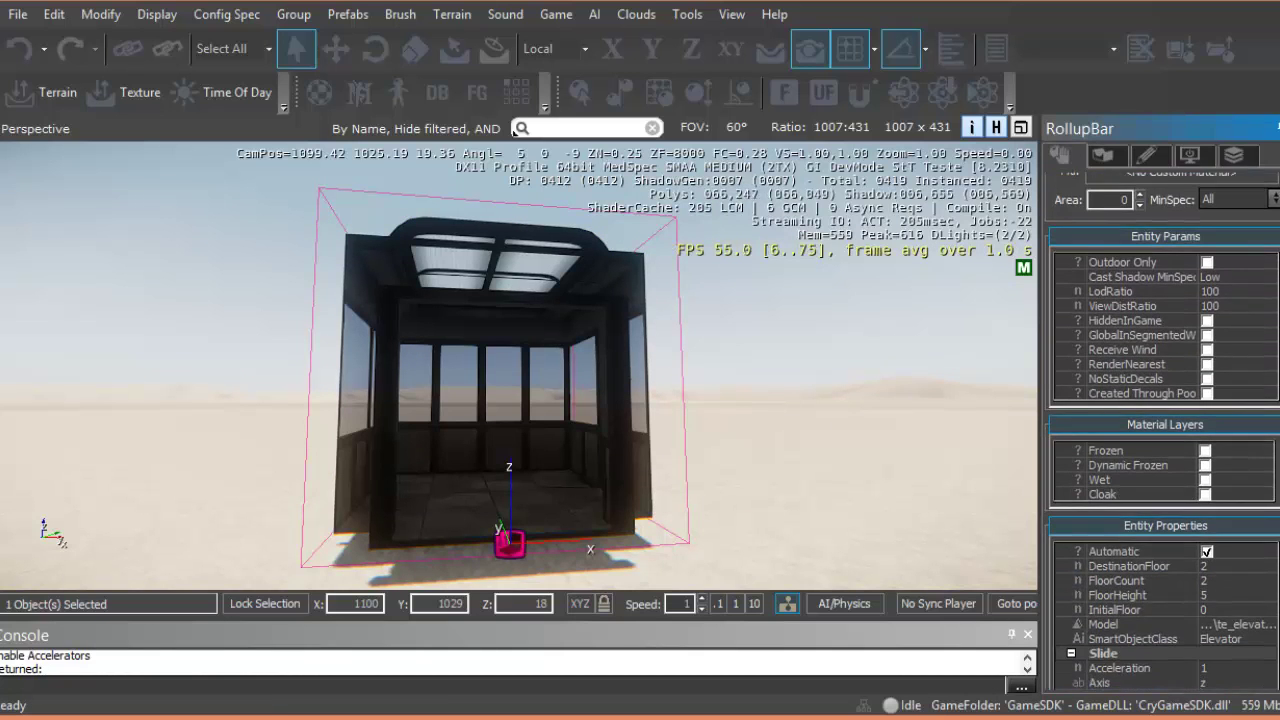
{"action": "scroll", "coordinate": [1165, 430], "scroll_direction": "up", "scroll_amount": 3}
{"action": "scroll", "coordinate": [1260, 402], "scroll_direction": "up", "scroll_amount": 2}
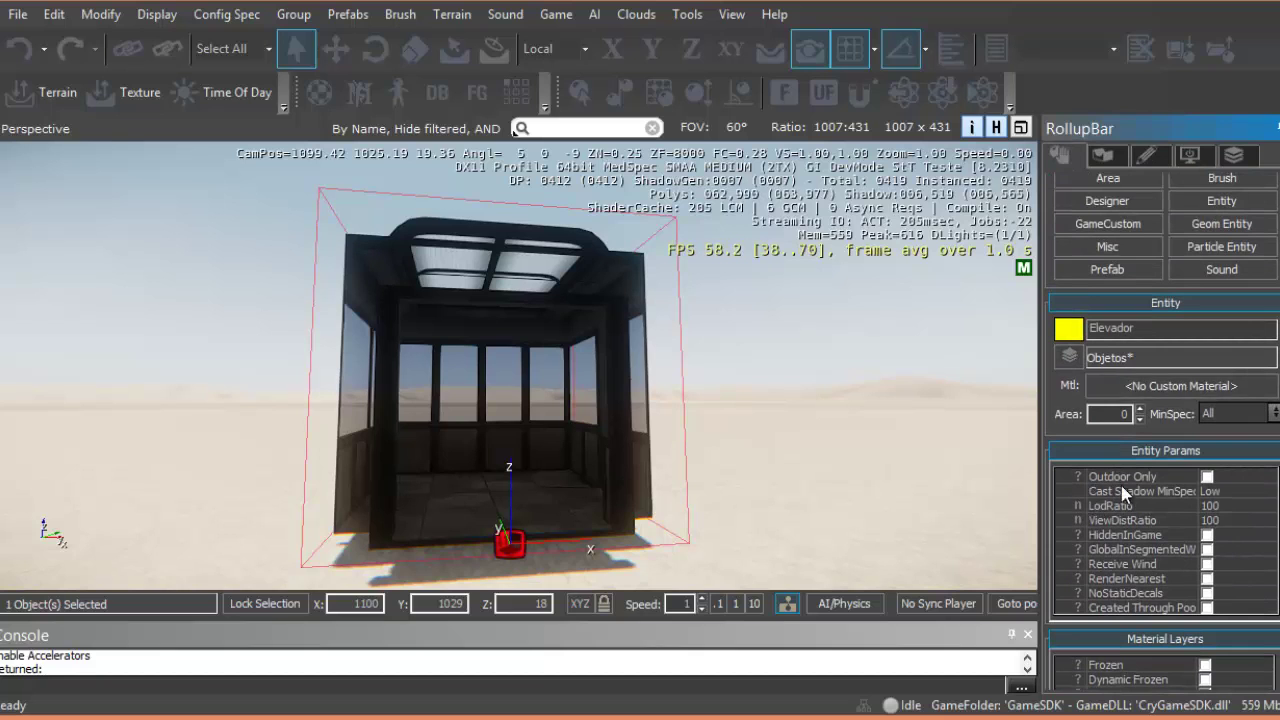
{"action": "scroll", "coordinate": [1098, 405], "scroll_direction": "down", "scroll_amount": 6}
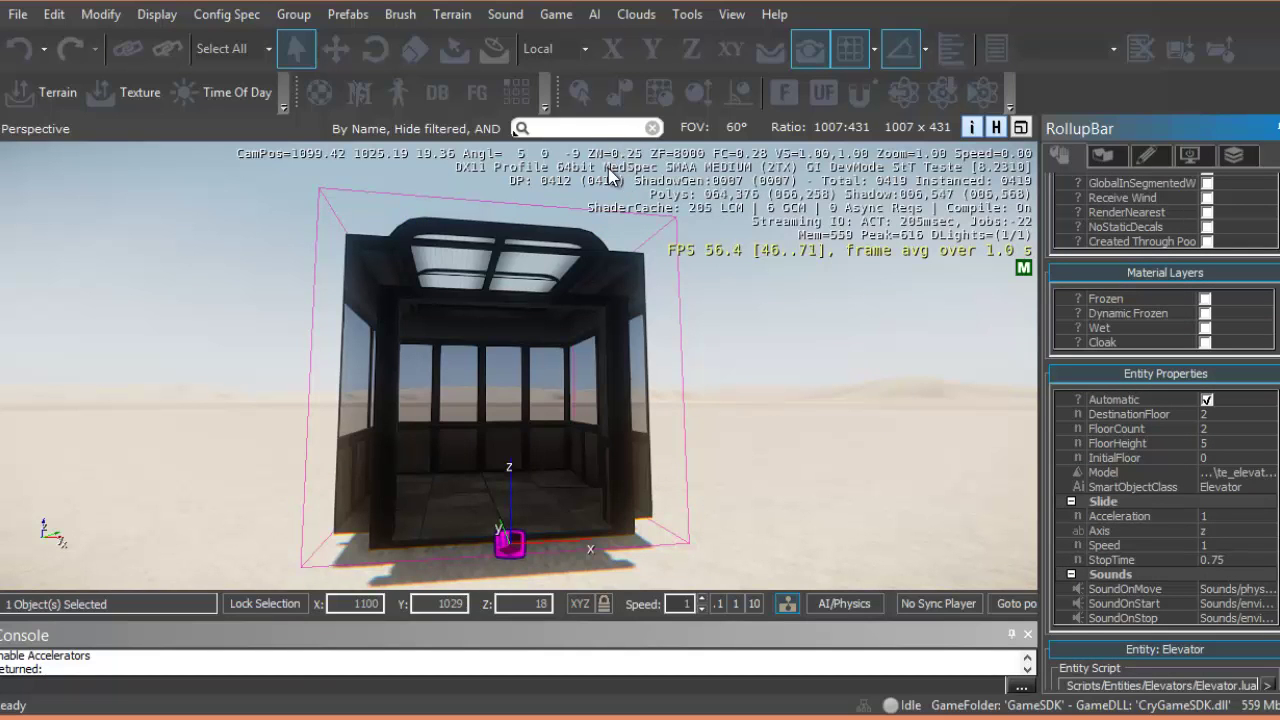
{"action": "left_click", "coordinate": [1199, 415]}
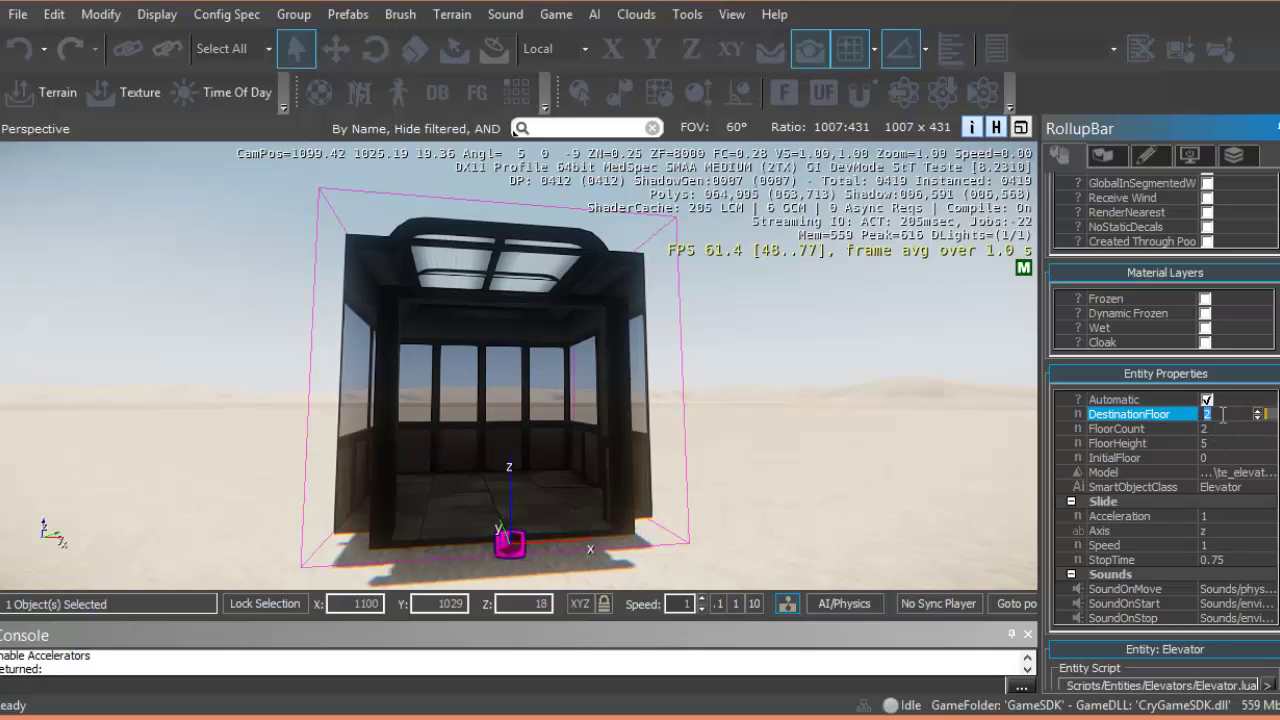
{"action": "left_click", "coordinate": [1228, 427]}
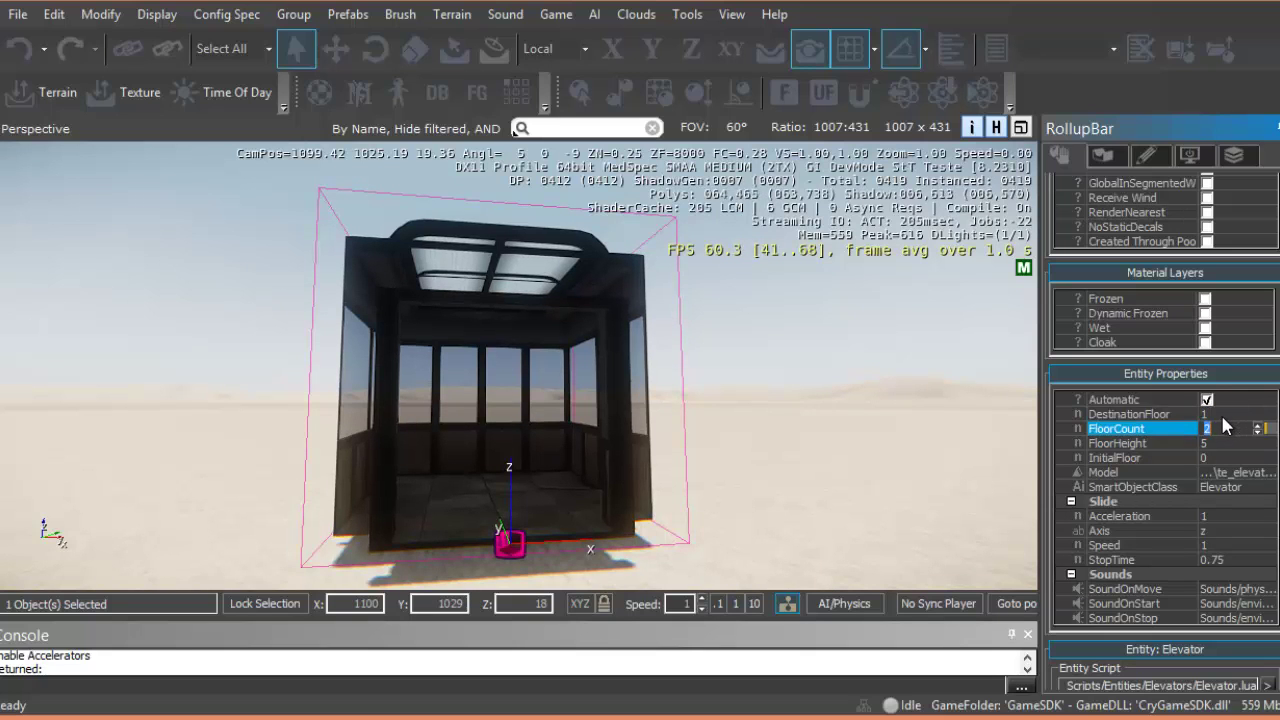
{"action": "left_click", "coordinate": [1172, 417]}
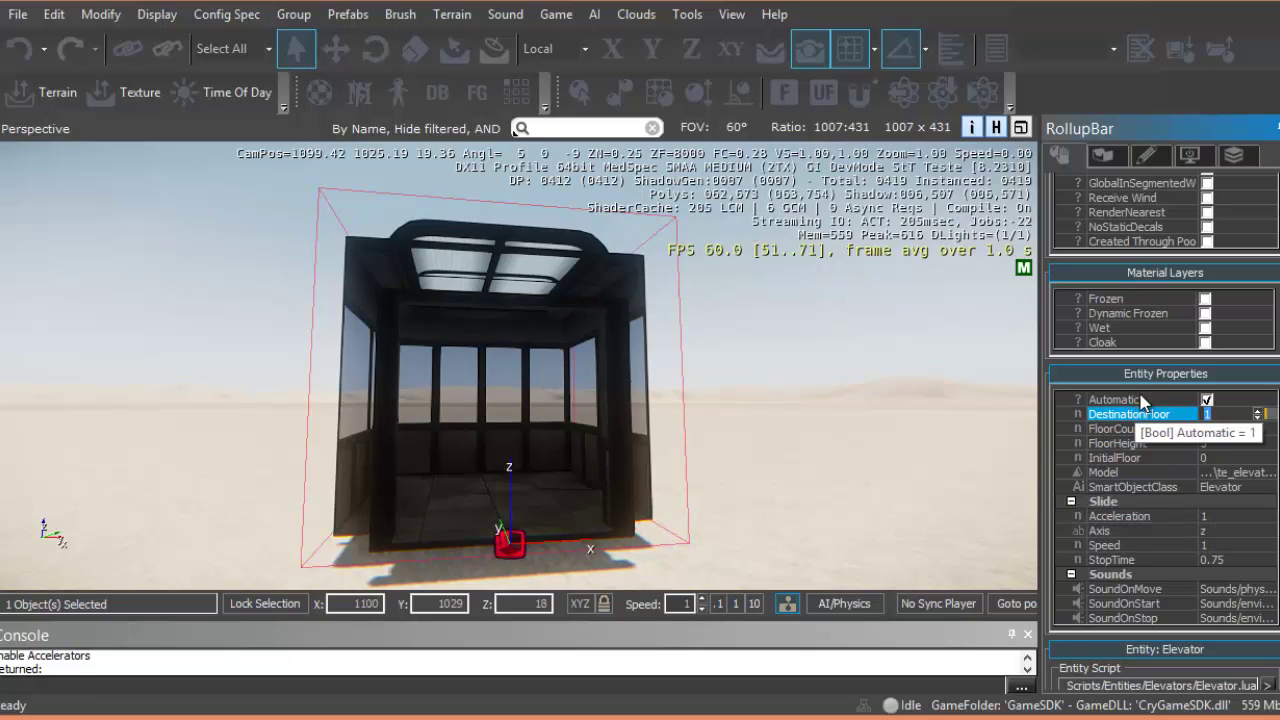
- Test the elevator in game mode again with the new destination floor, and exit back to the editor
{"action": "middle_click_drag", "start_coordinate": [731, 491], "coordinate": [729, 490]}
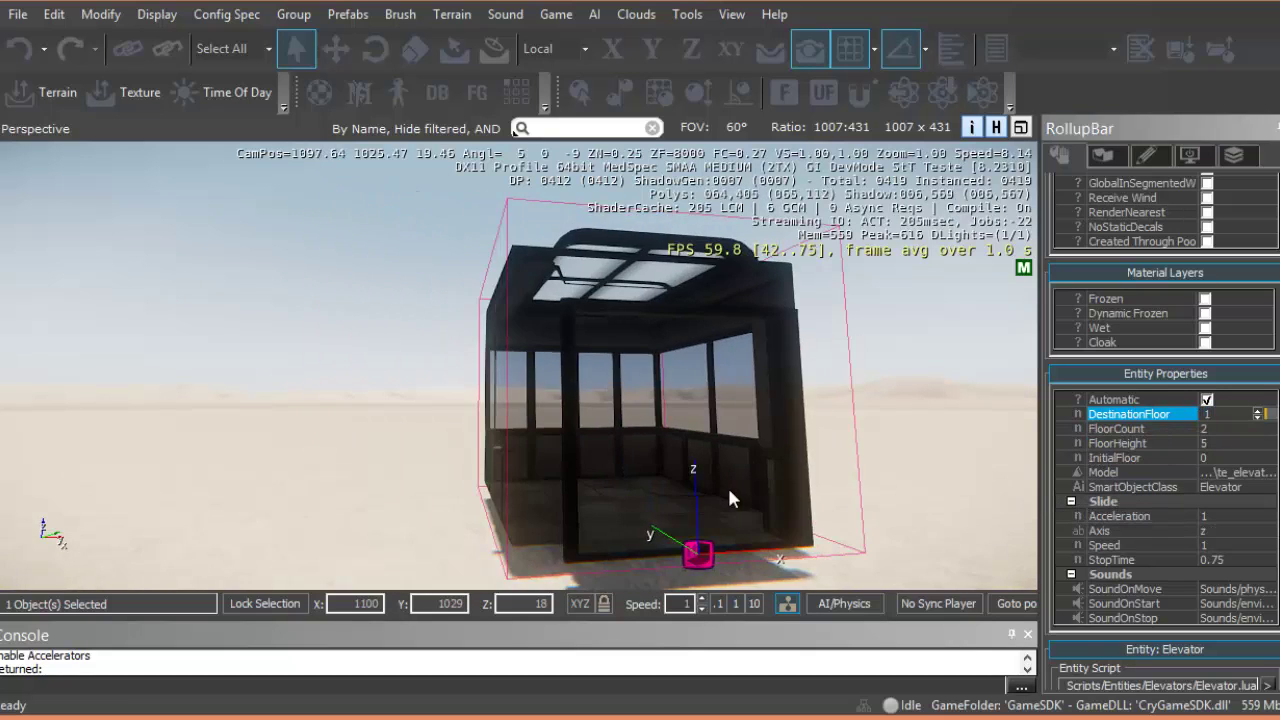
{"action": "key", "text": "d"}
{"action": "key", "text": "ctrl+g"}
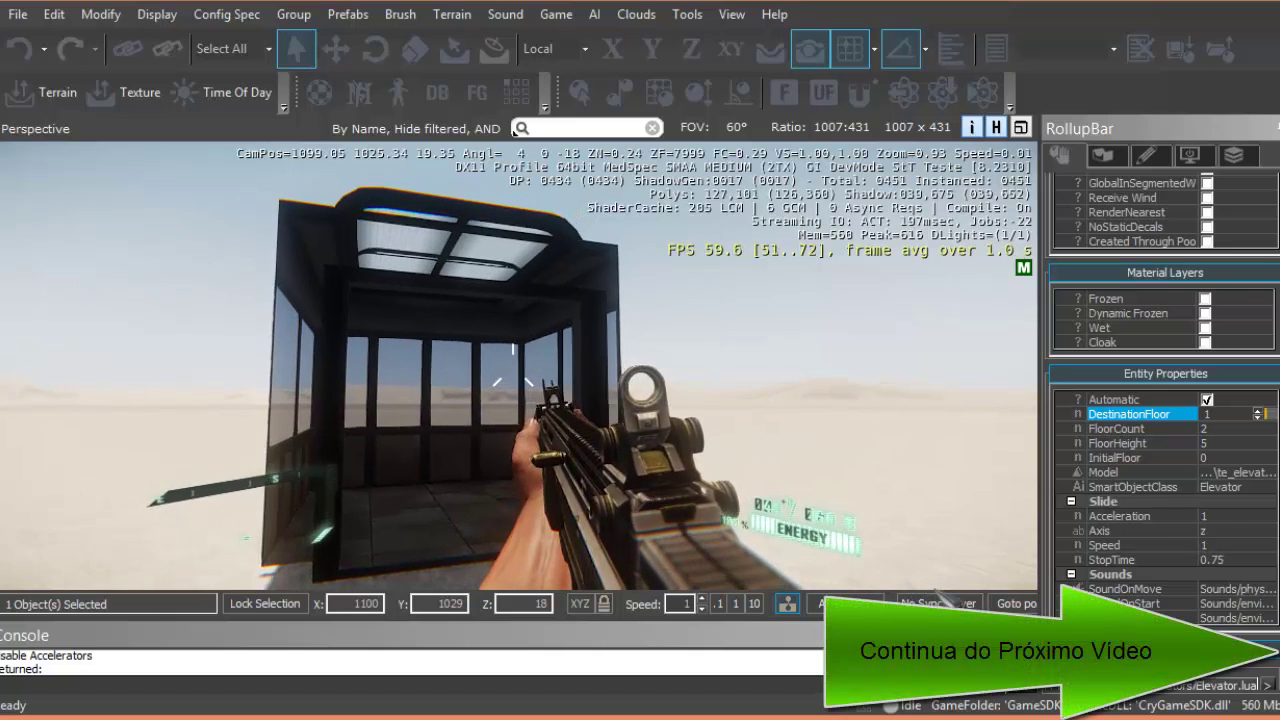
{"action": "key", "text": "Escape"}
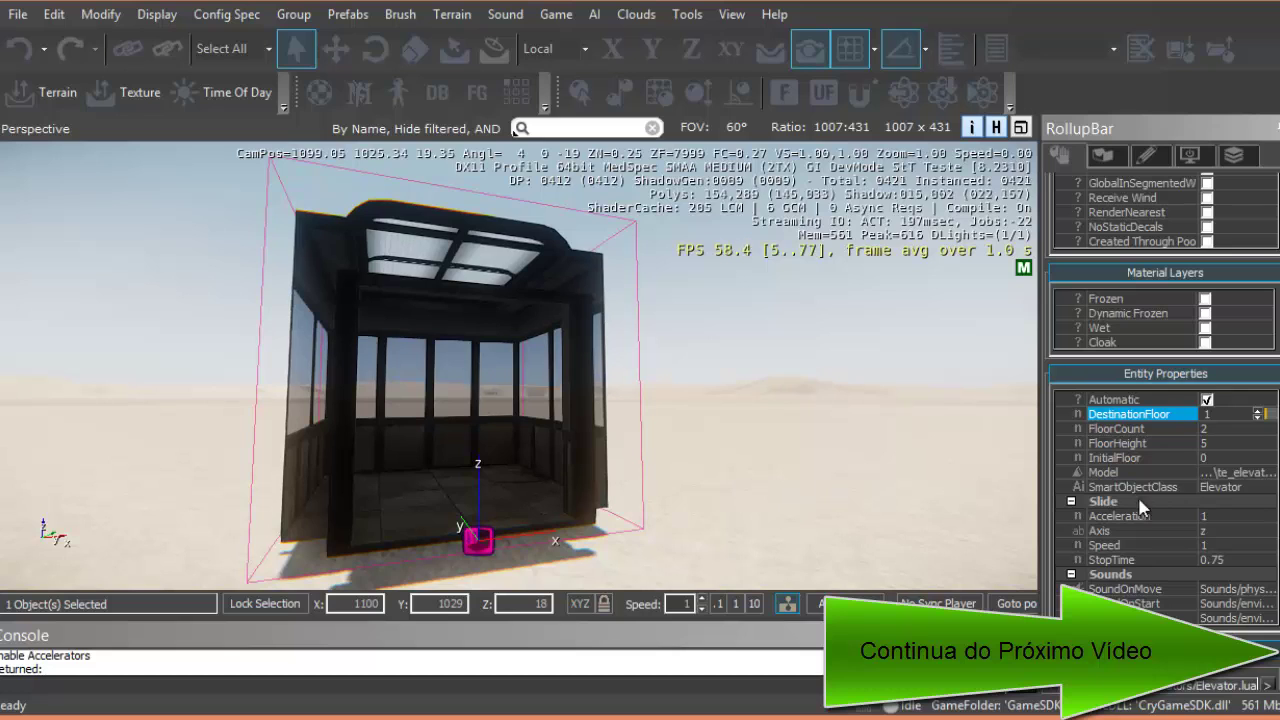